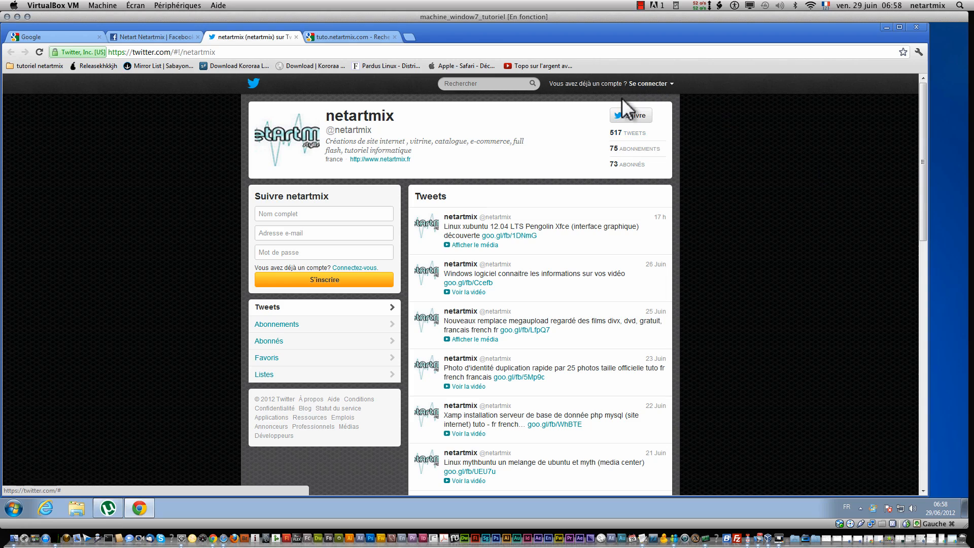
# - Search Google for "virtualbox" from the Google home page that is already open in the browser
pyautogui.click(341, 34)
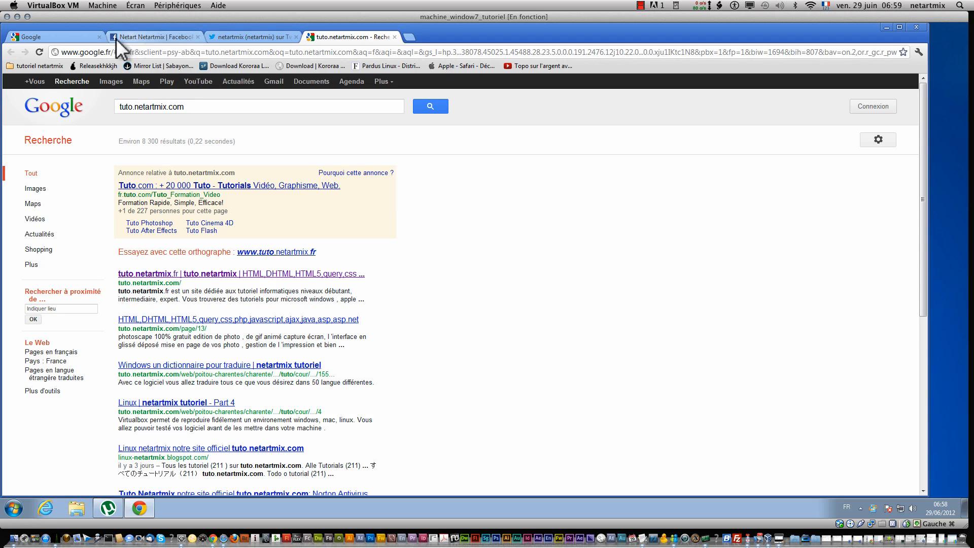
pyautogui.click(71, 38)
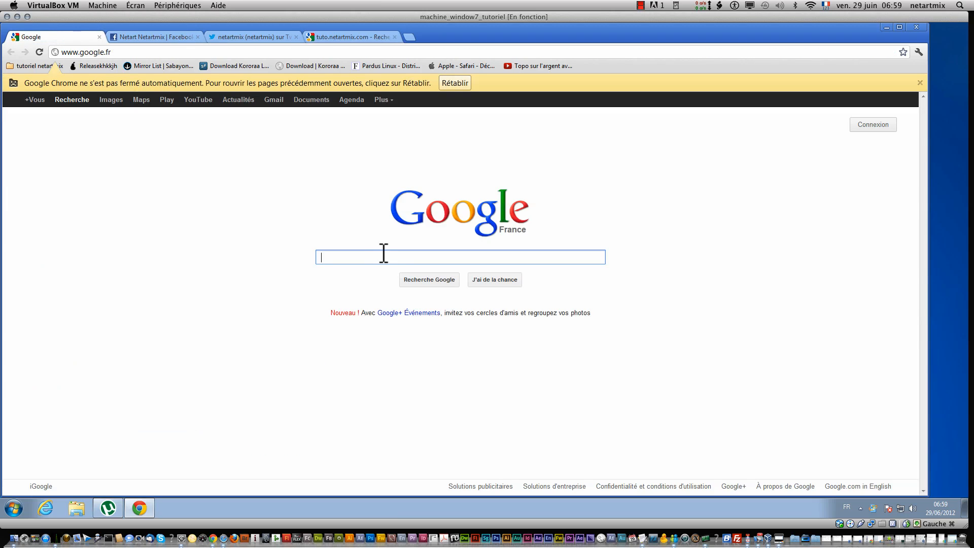
pyautogui.write('virtual')
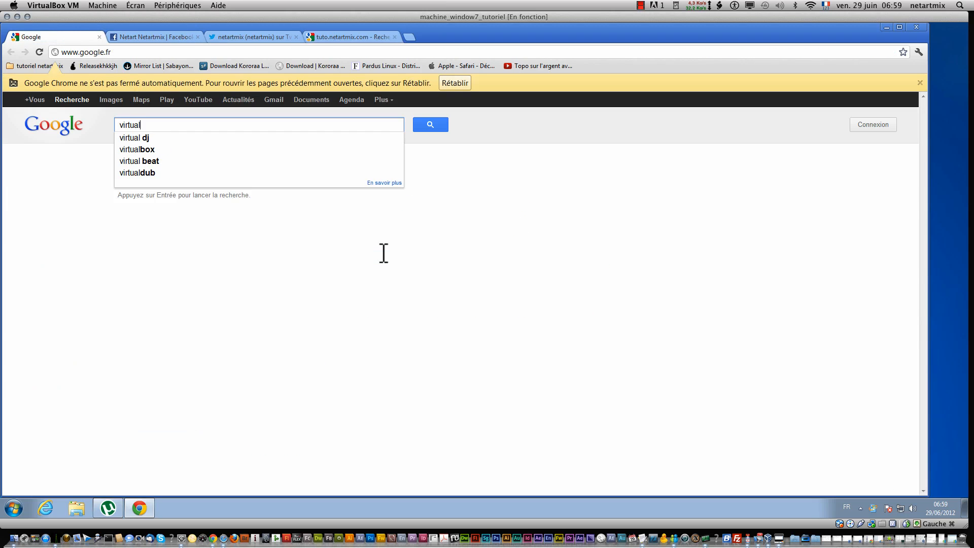
pyautogui.write('box')
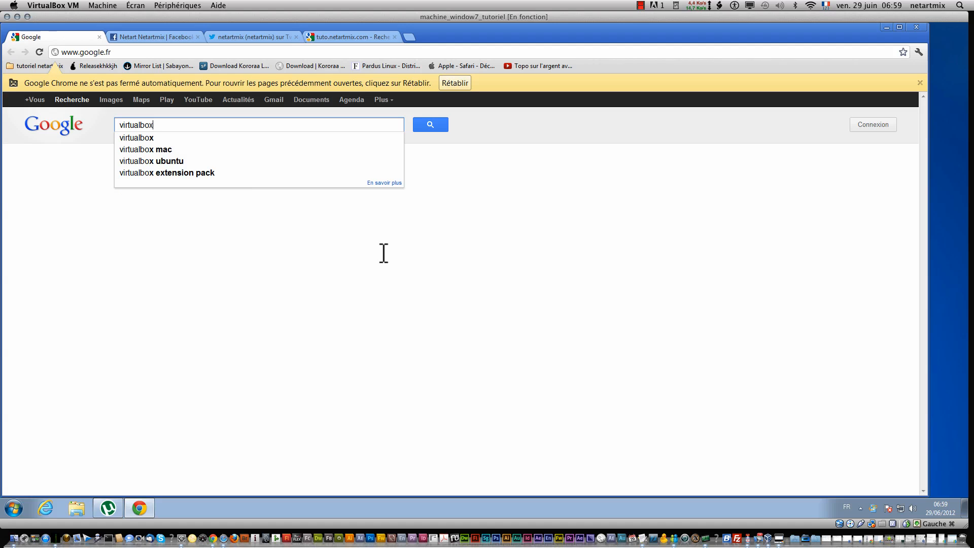
pyautogui.press('Return')
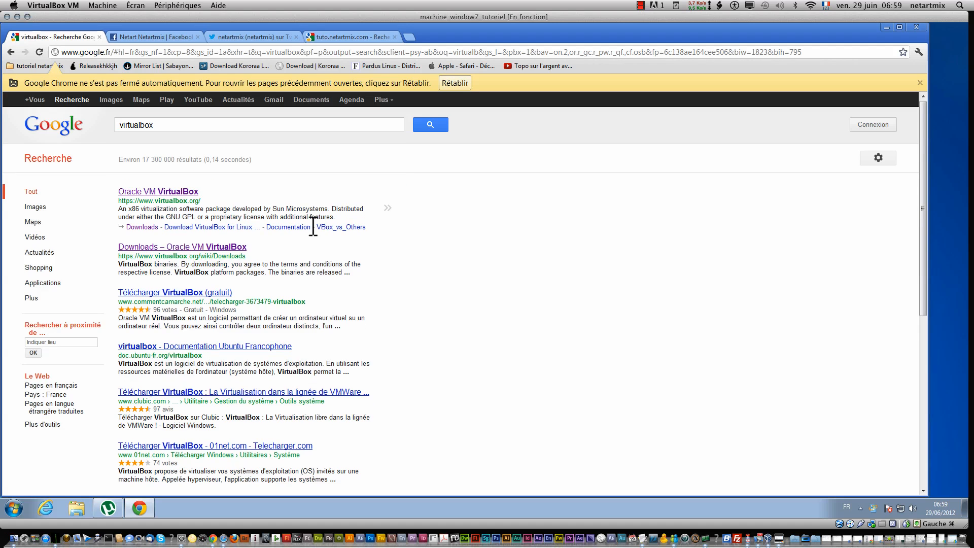
# - Download the VirtualBox 4.1.18 x86/amd64 package for Windows hosts from the downloads page of the official virtualbox.org site
pyautogui.click(151, 191)
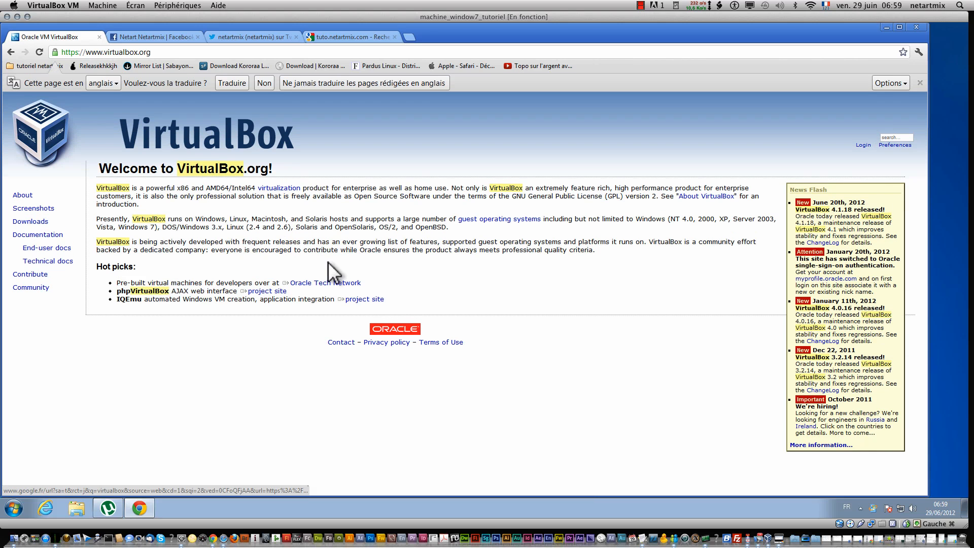
pyautogui.click(41, 222)
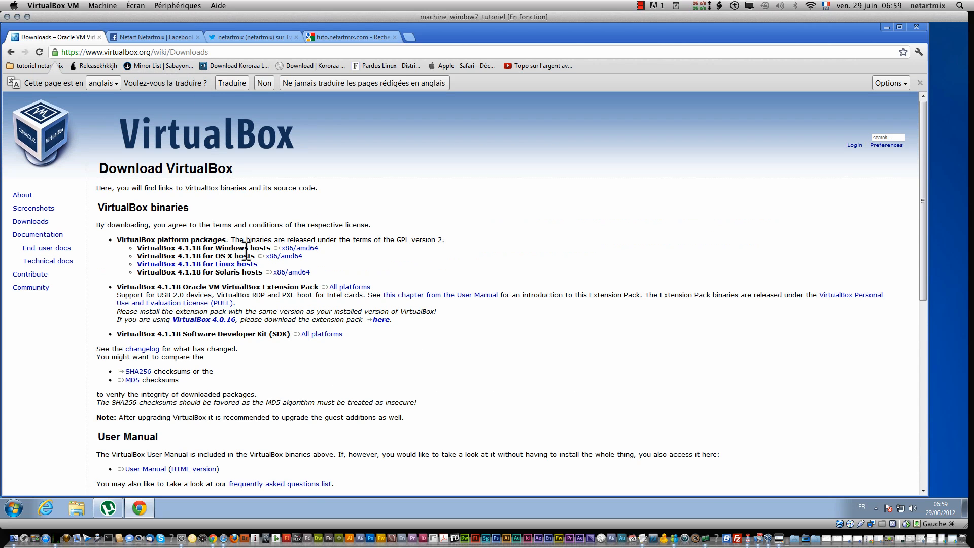
pyautogui.click(310, 248)
pyautogui.moveTo(311, 253); pyautogui.dragTo(355, 266)
pyautogui.click(297, 249)
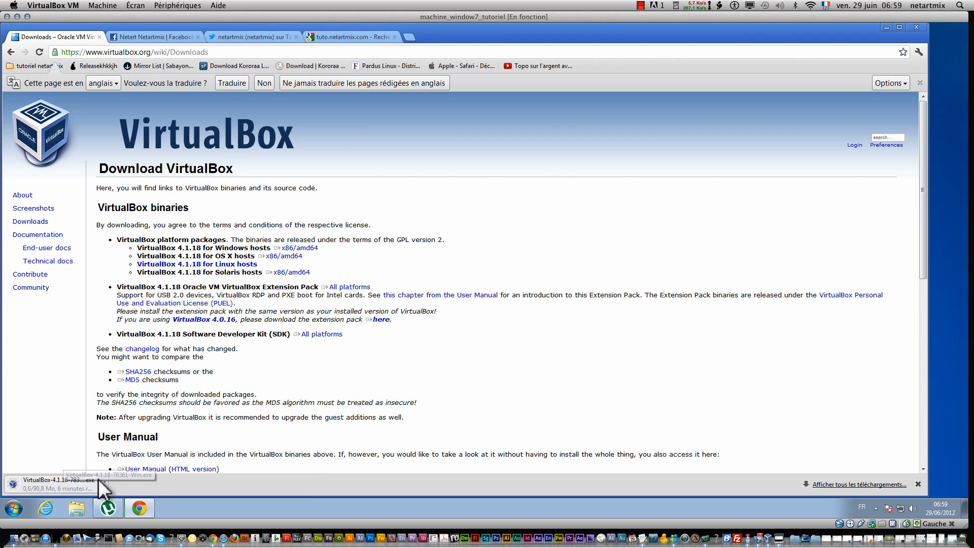
# - Minimize the browser and open the Téléchargements folder inside the user's personal folder
pyautogui.click(886, 27)
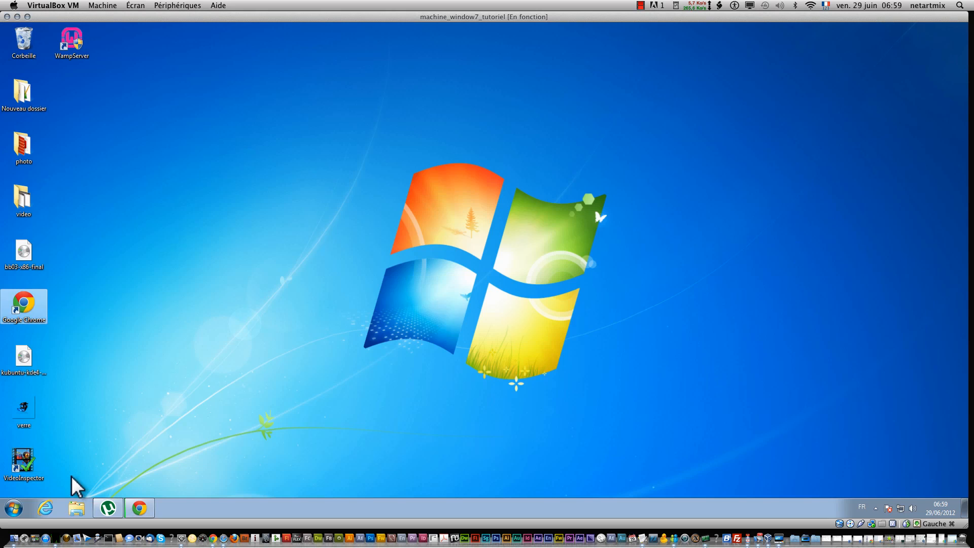
pyautogui.click(15, 507)
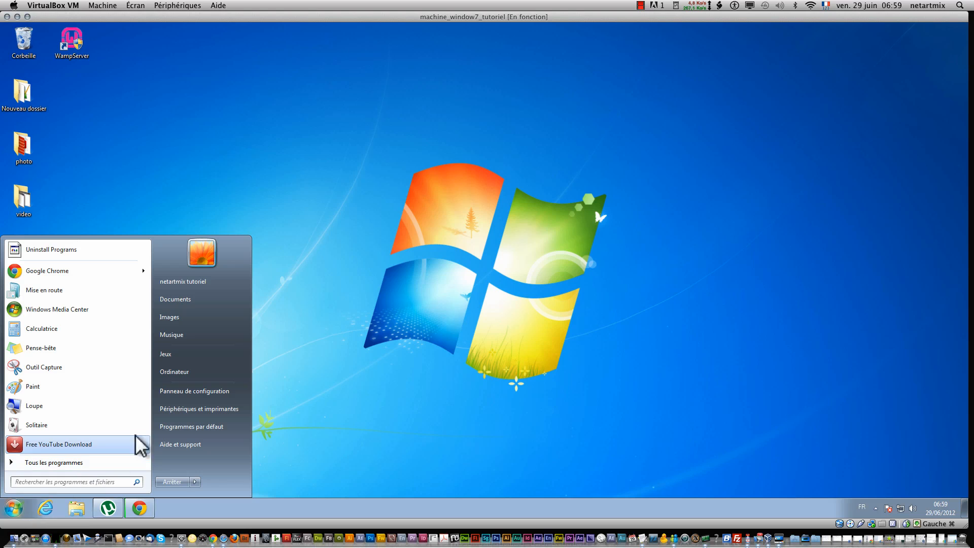
pyautogui.click(211, 277)
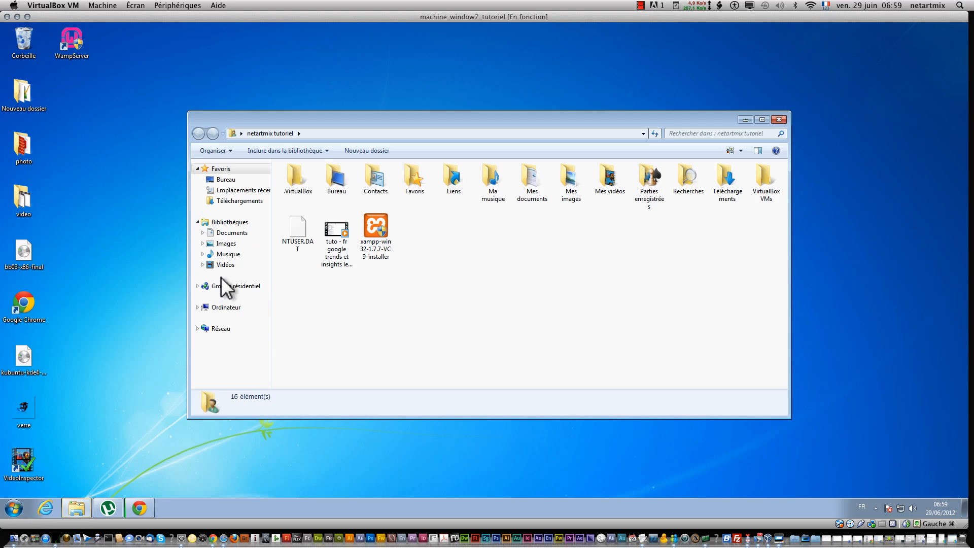
pyautogui.doubleClick(739, 191)
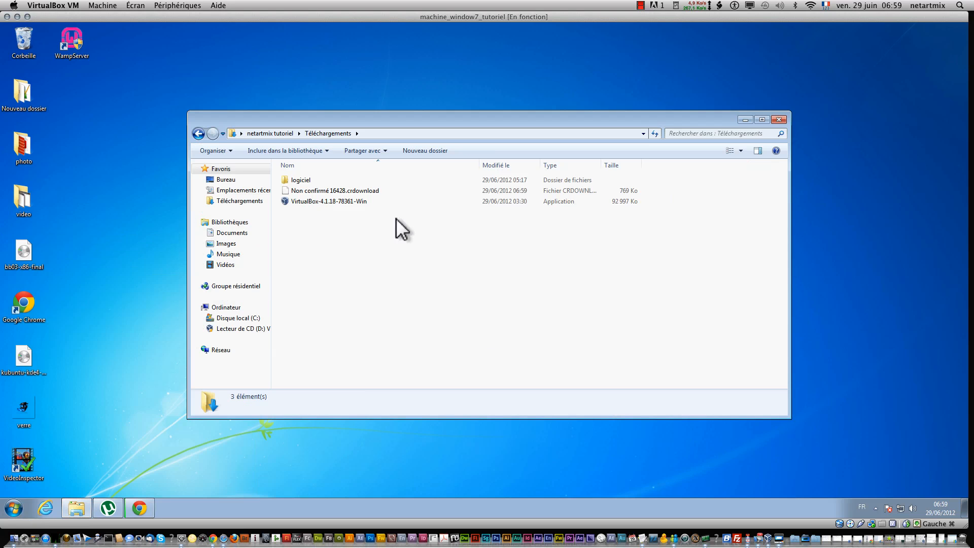
# - Launch the VirtualBox-4.1.18-78361-Win installer and allow the file to run despite the security warning
pyautogui.click(354, 206)
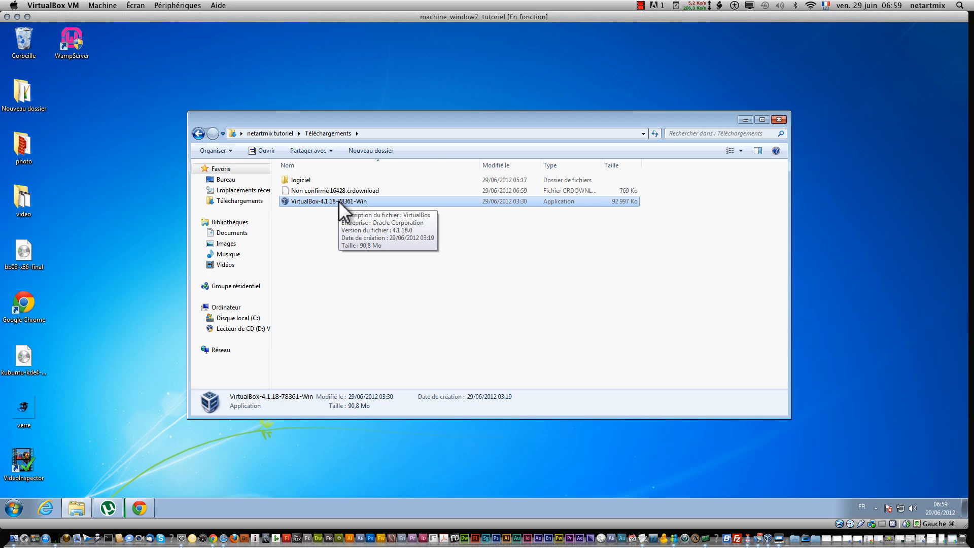
pyautogui.rightClick(340, 203)
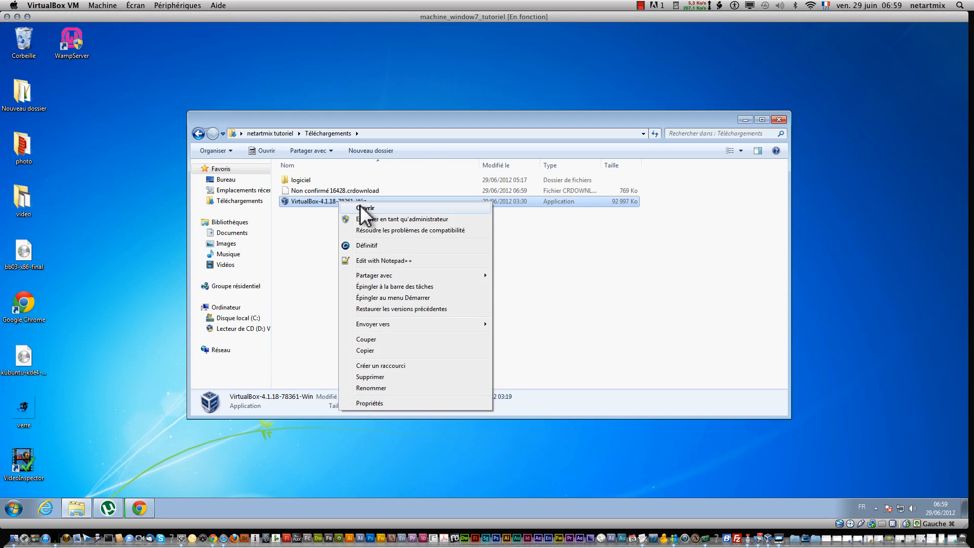
pyautogui.click(361, 207)
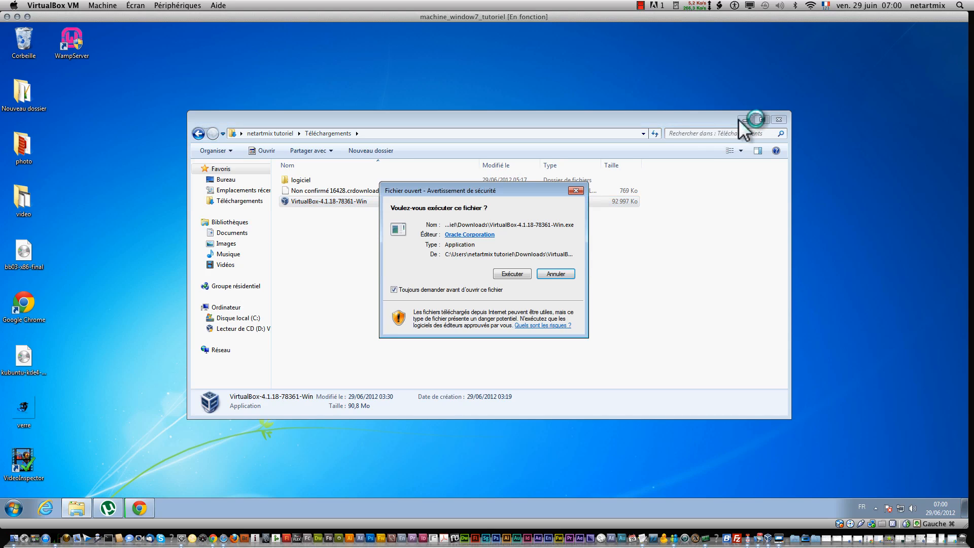
pyautogui.click(512, 273)
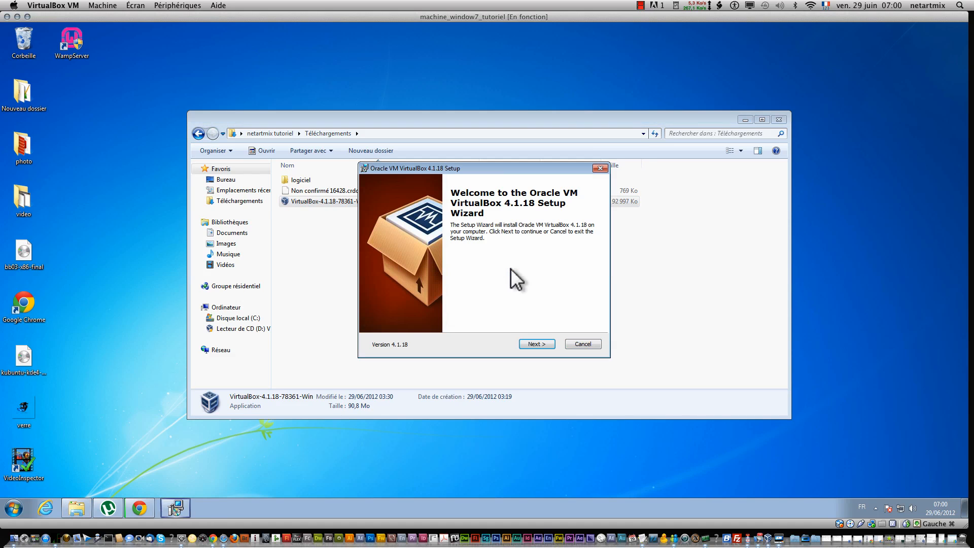
# - Start installing VirtualBox 4.1.18 with the default features, location and both shortcuts, accepting the network interface interruption
pyautogui.click(539, 342)
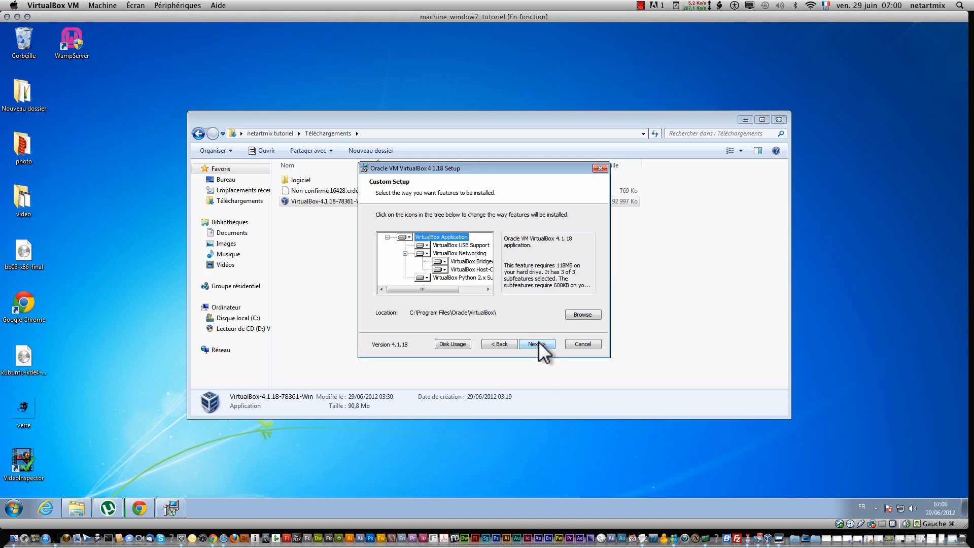
pyautogui.click(538, 343)
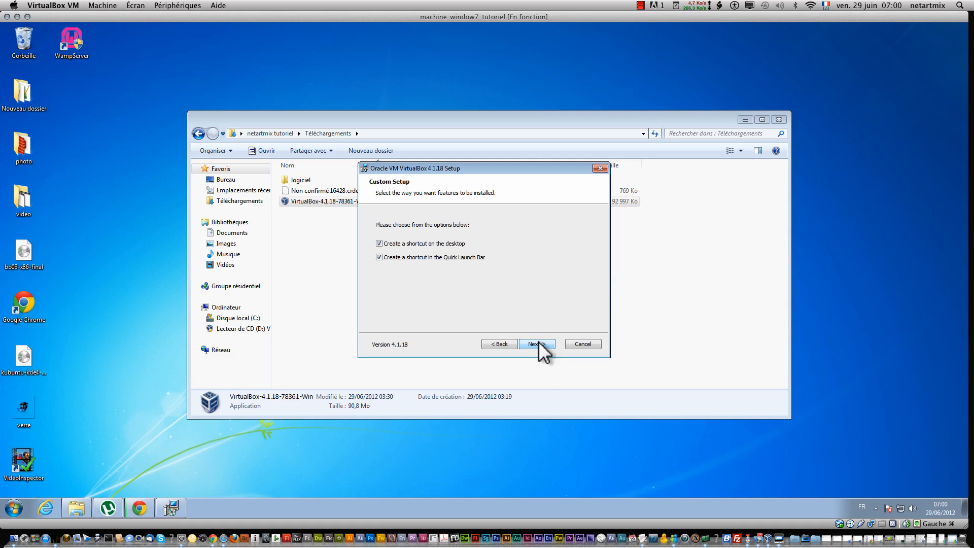
pyautogui.click(539, 344)
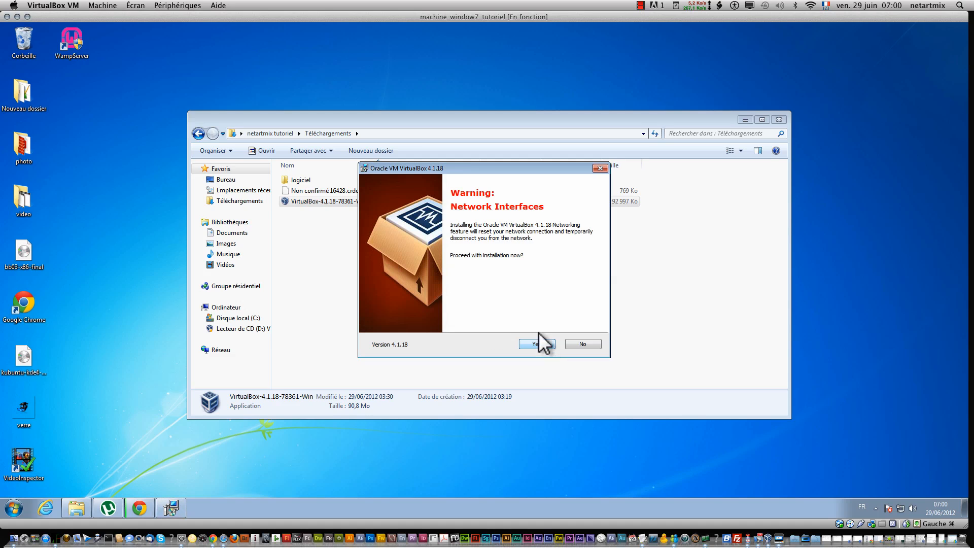
pyautogui.click(538, 344)
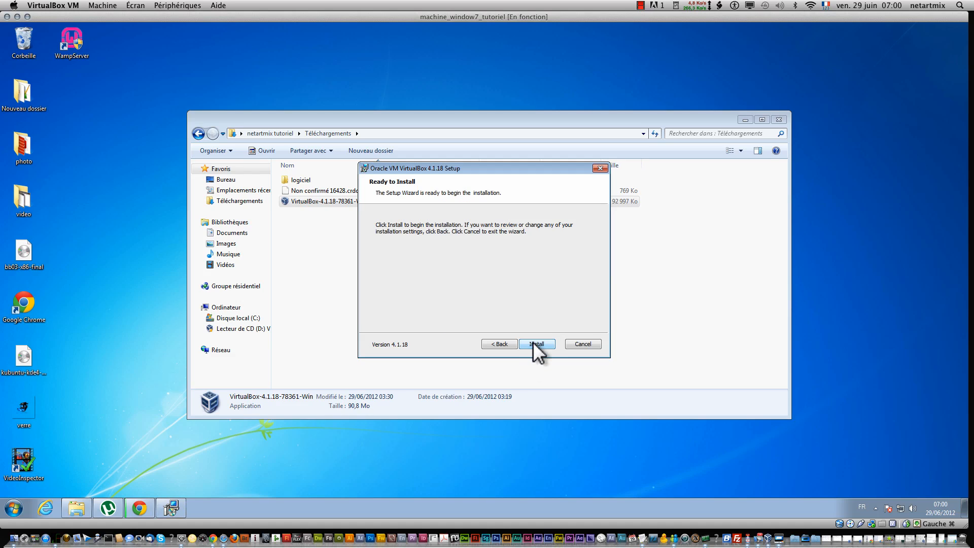
pyautogui.click(535, 344)
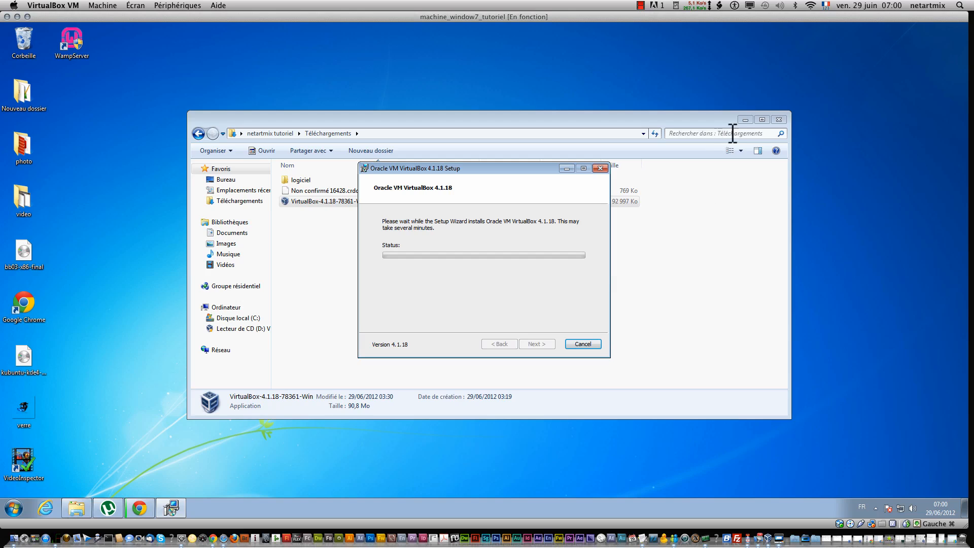
# - Authorize the VirtualBox installer to make changes and install Oracle's USB controller and network service drivers
pyautogui.click(748, 119)
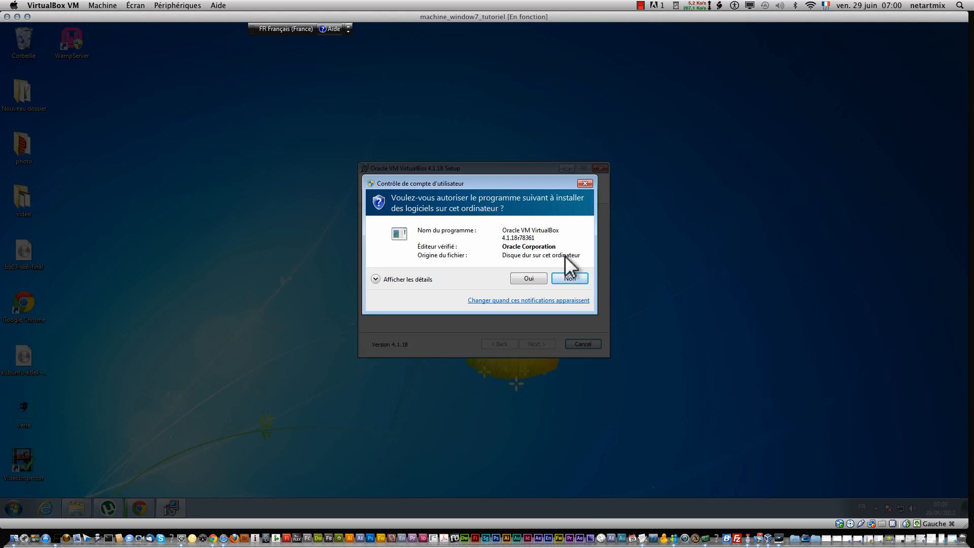
pyautogui.click(522, 277)
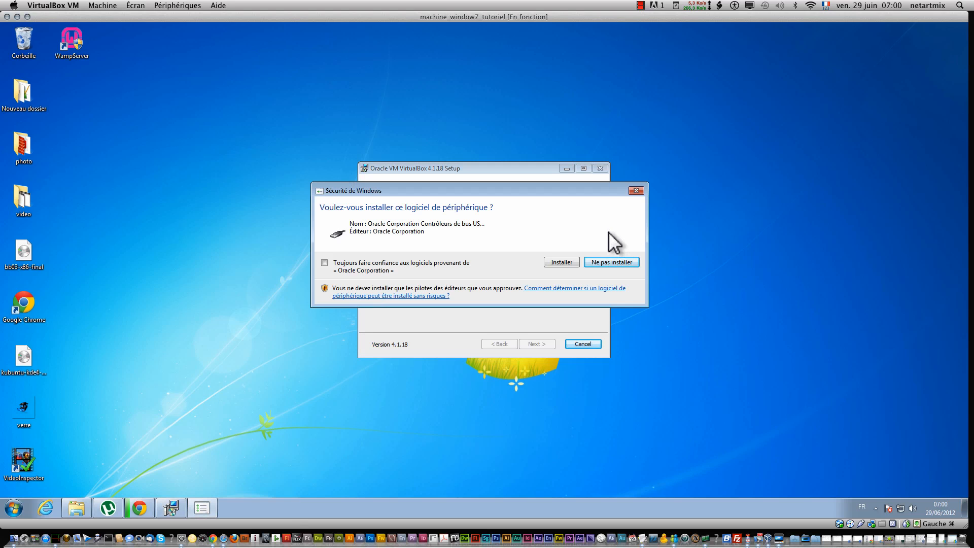
pyautogui.click(559, 261)
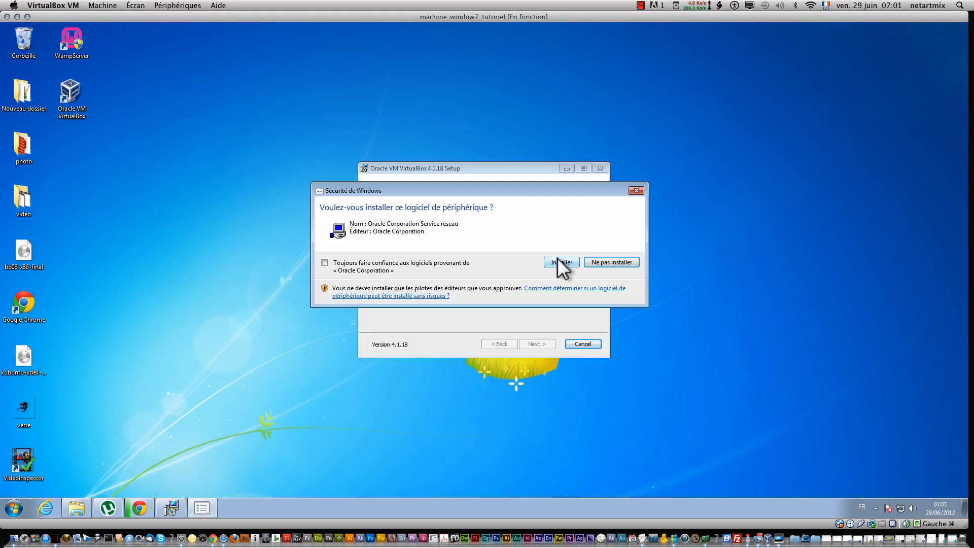
pyautogui.click(561, 262)
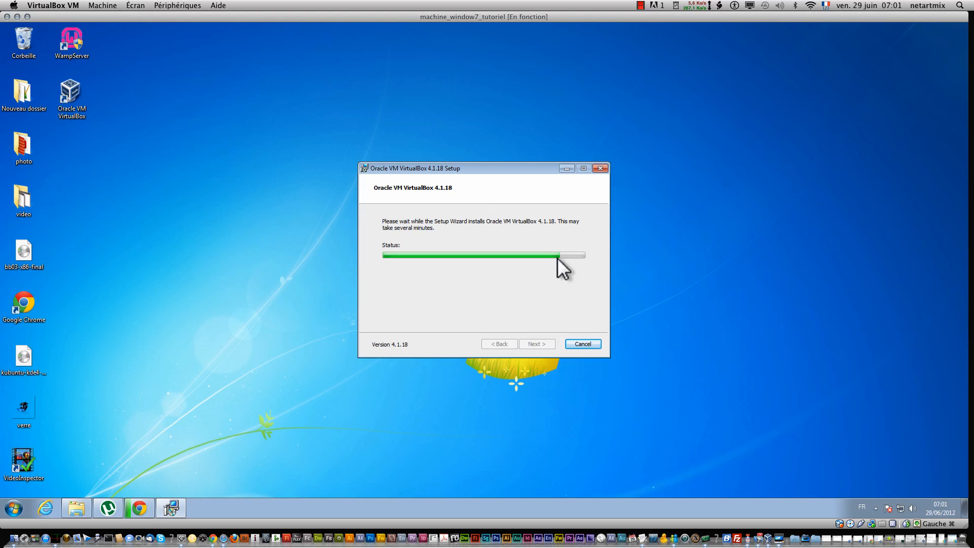
pyautogui.click(559, 263)
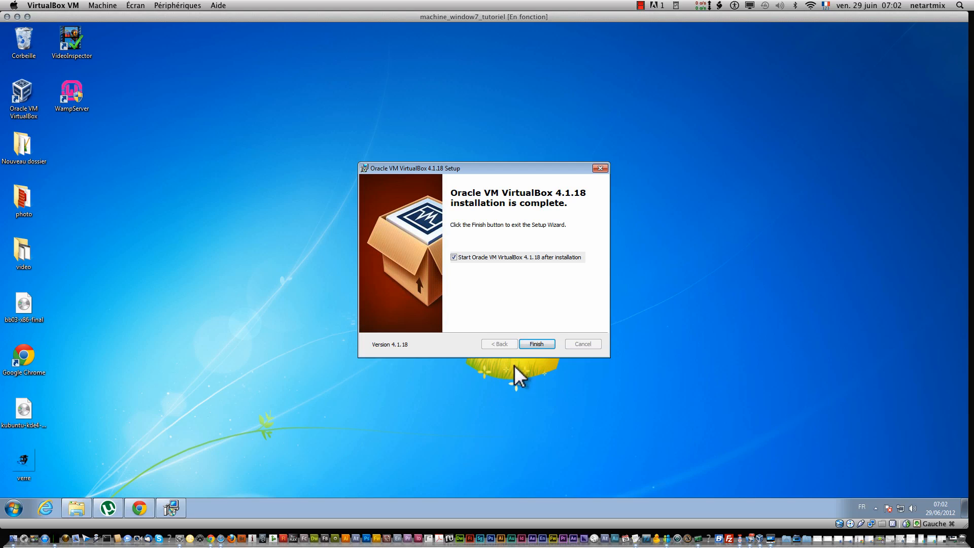
# - Finish the setup with VirtualBox starting after installation, and enlarge its manager window to fill most of the desktop
pyautogui.click(533, 344)
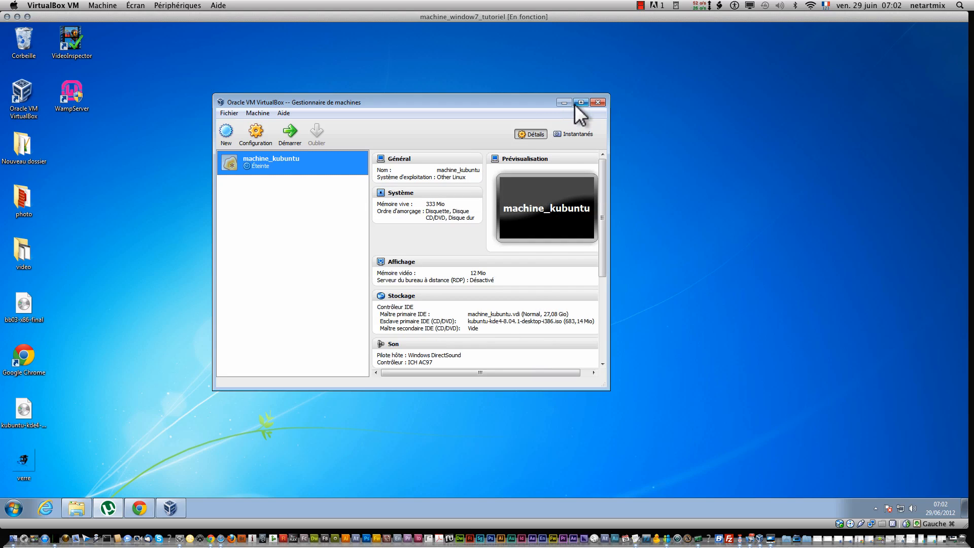
pyautogui.click(576, 103)
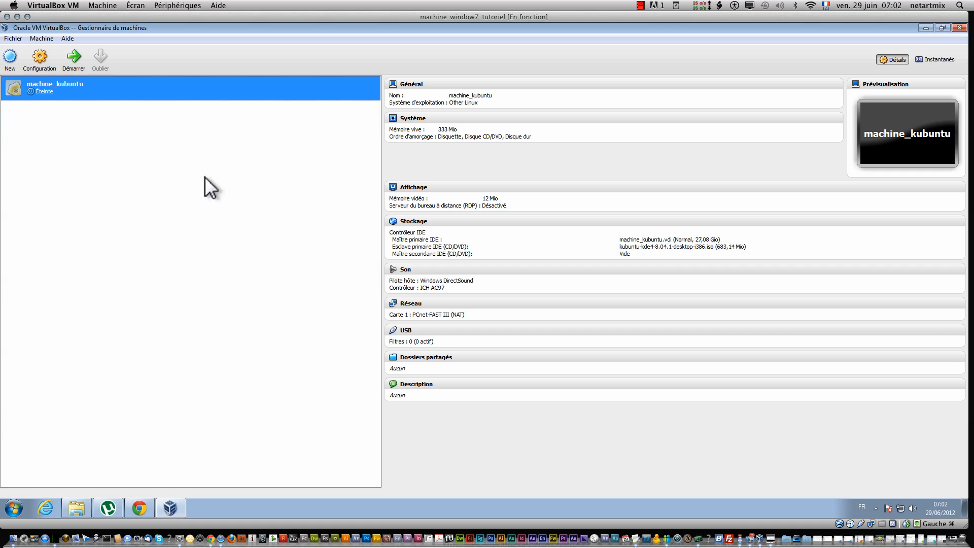
pyautogui.click(942, 27)
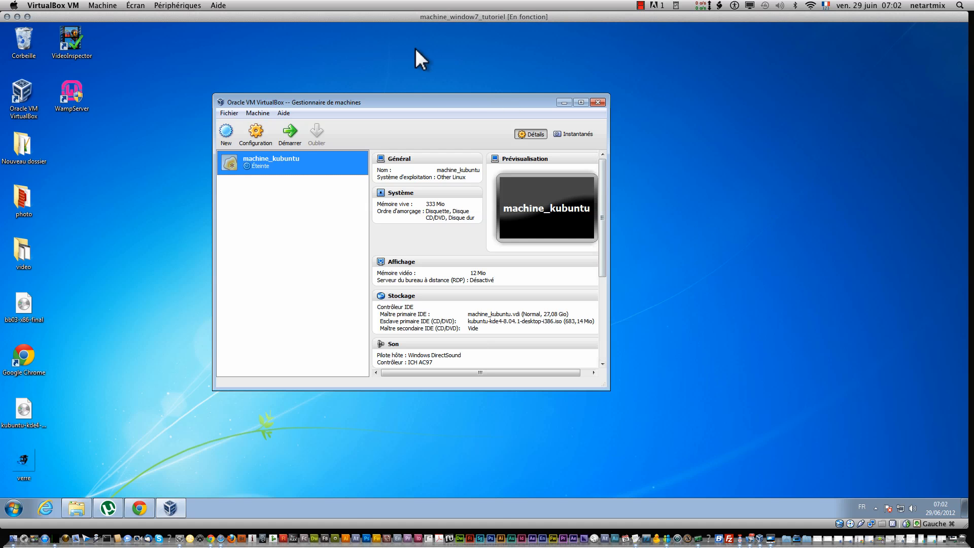
pyautogui.moveTo(431, 100); pyautogui.dragTo(300, 43)
pyautogui.moveTo(478, 326); pyautogui.dragTo(857, 491)
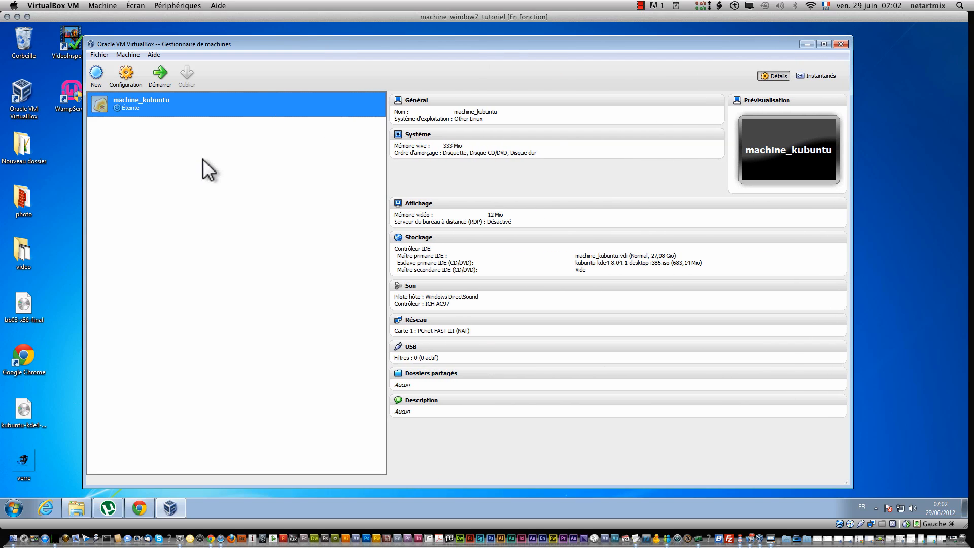
# - Delete the machine_kubuntu virtual machine together with all of its files
pyautogui.rightClick(147, 95)
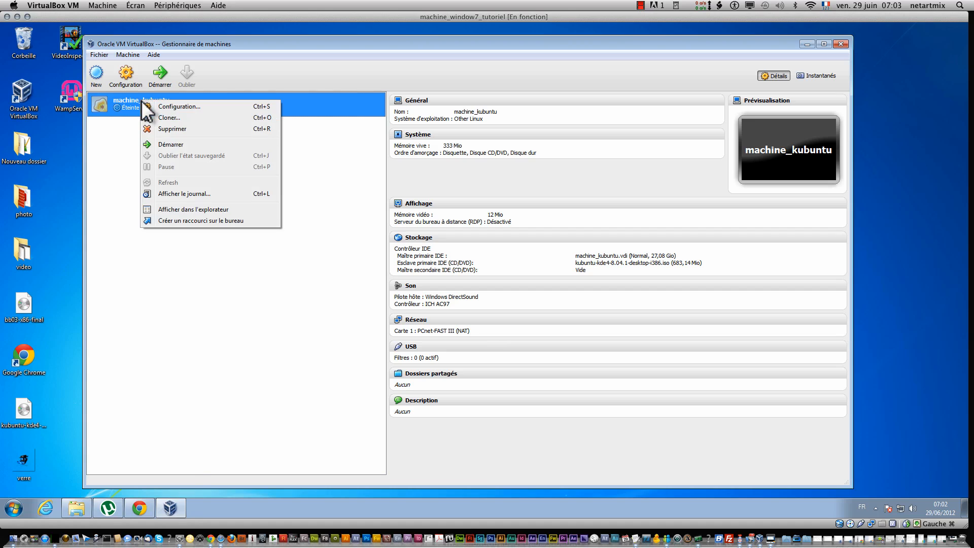
pyautogui.click(176, 125)
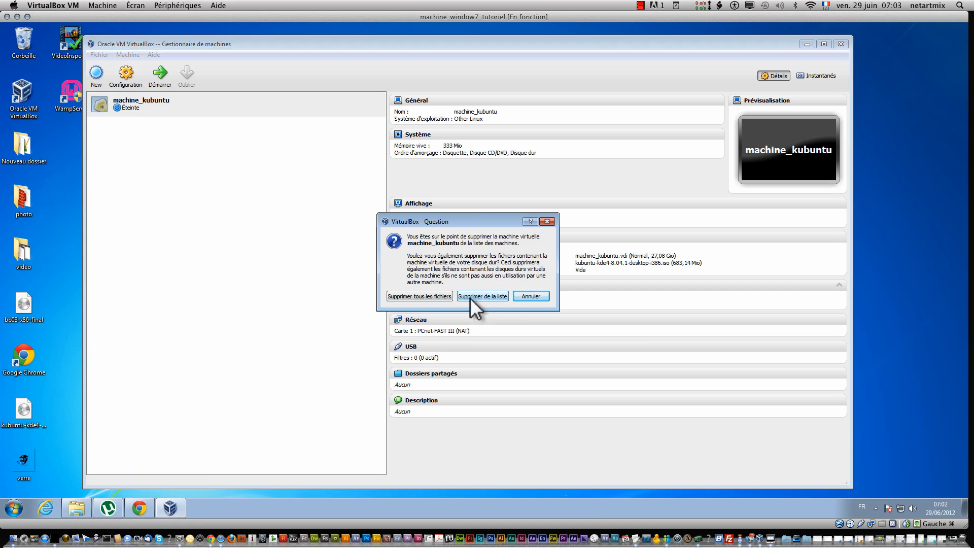
pyautogui.click(430, 297)
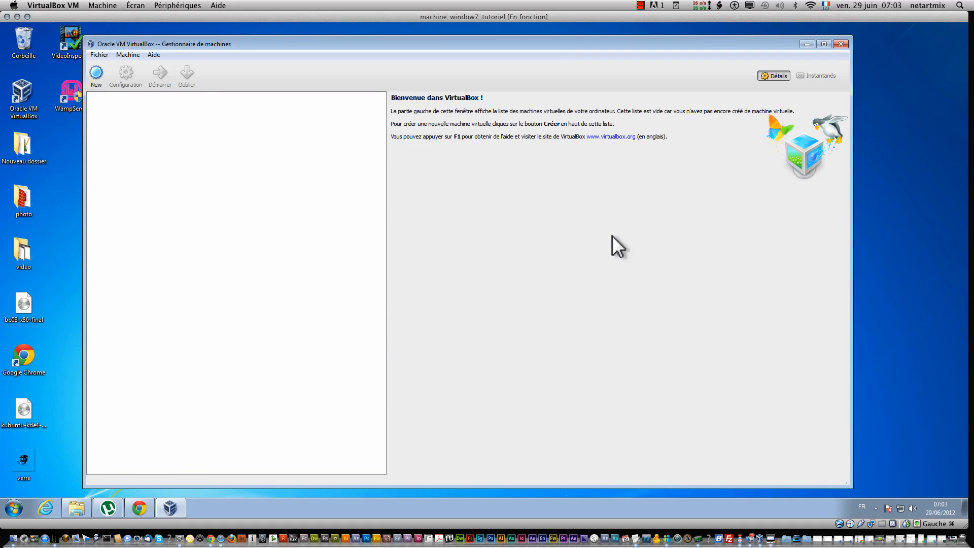
# - Start creating a new virtual machine and name it machine_kubuntu
pyautogui.click(99, 73)
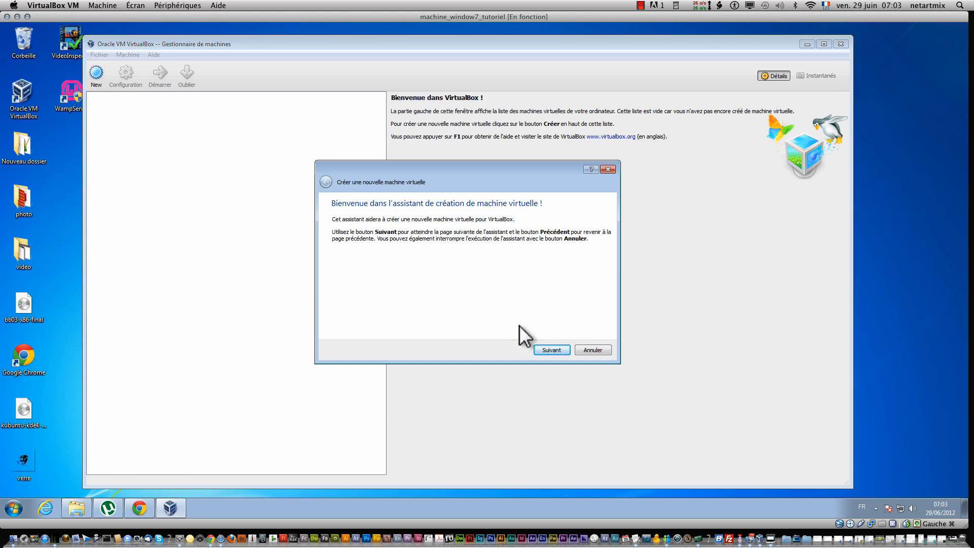
pyautogui.click(545, 352)
pyautogui.write('machine')
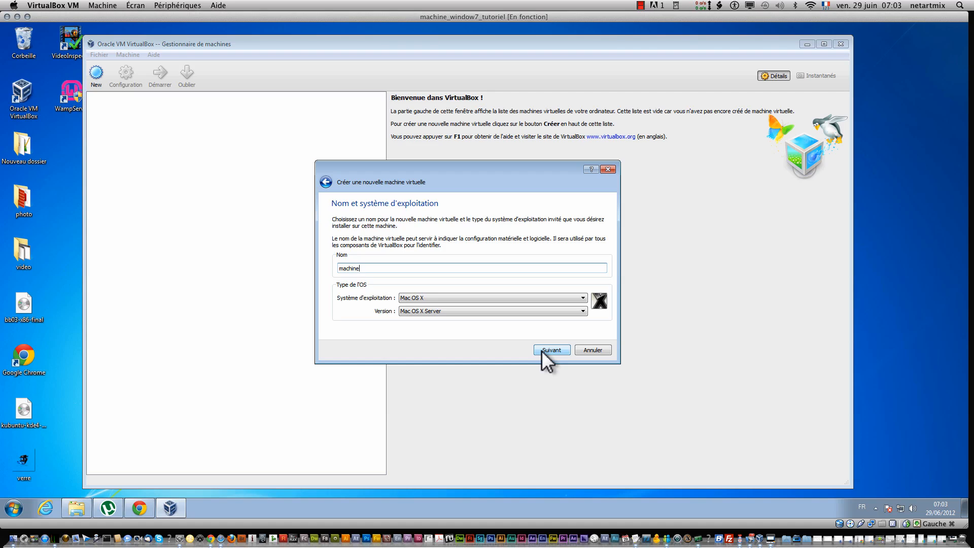
pyautogui.write('_kubuntu')
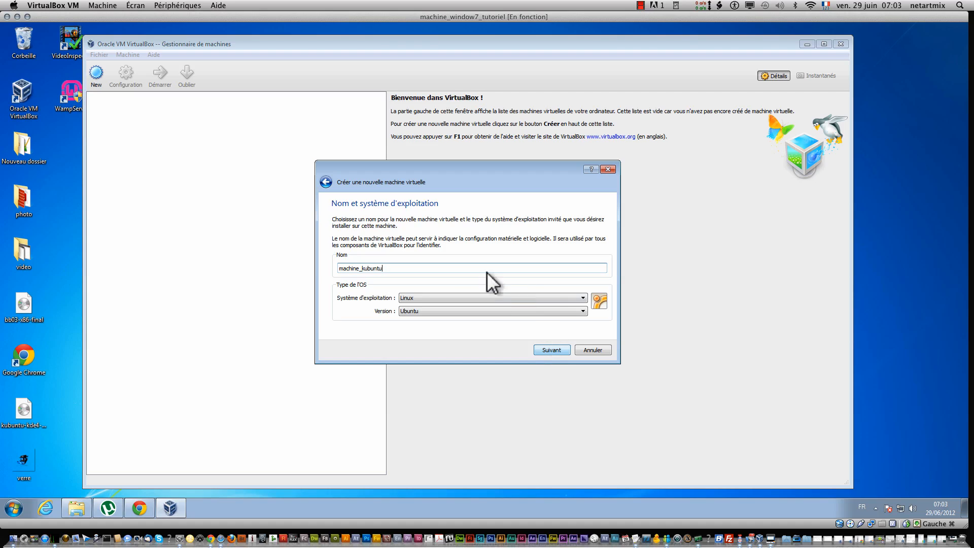
# - Try Microsoft Windows as the guest operating system, look through its versions, and switch the system back to Linux
pyautogui.click(446, 296)
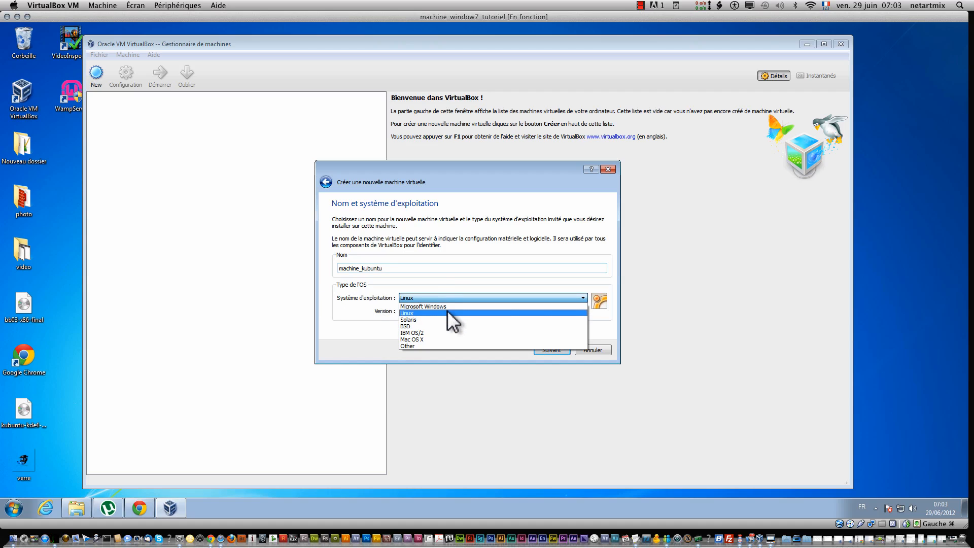
pyautogui.click(446, 307)
pyautogui.click(451, 311)
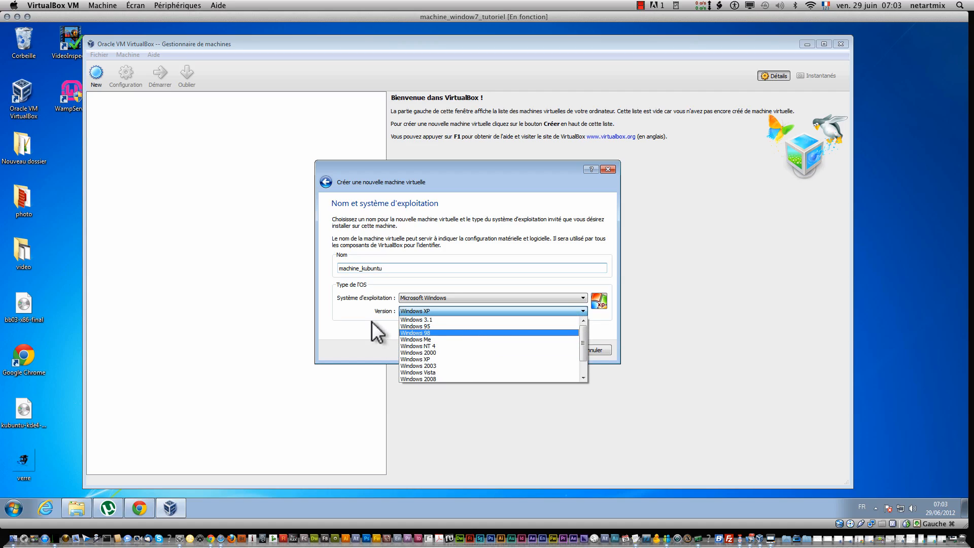
pyautogui.click(372, 321)
pyautogui.click(445, 300)
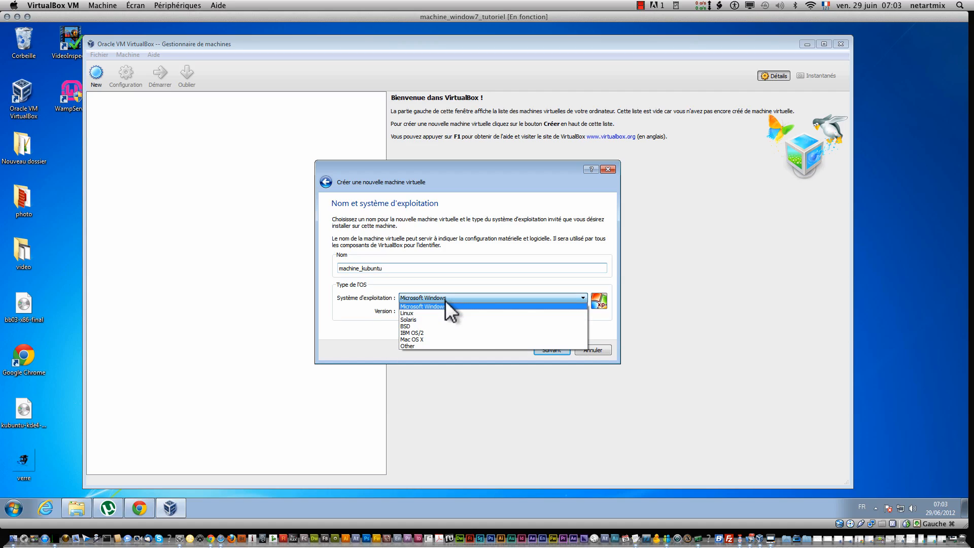
pyautogui.click(445, 315)
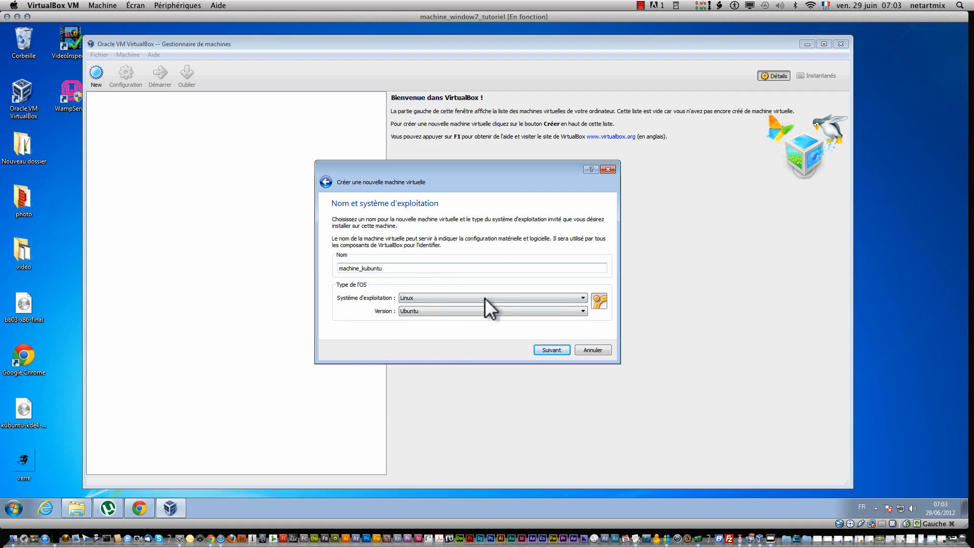
# - Set the guest system's version to Other Linux and continue to the memory settings
pyautogui.click(477, 311)
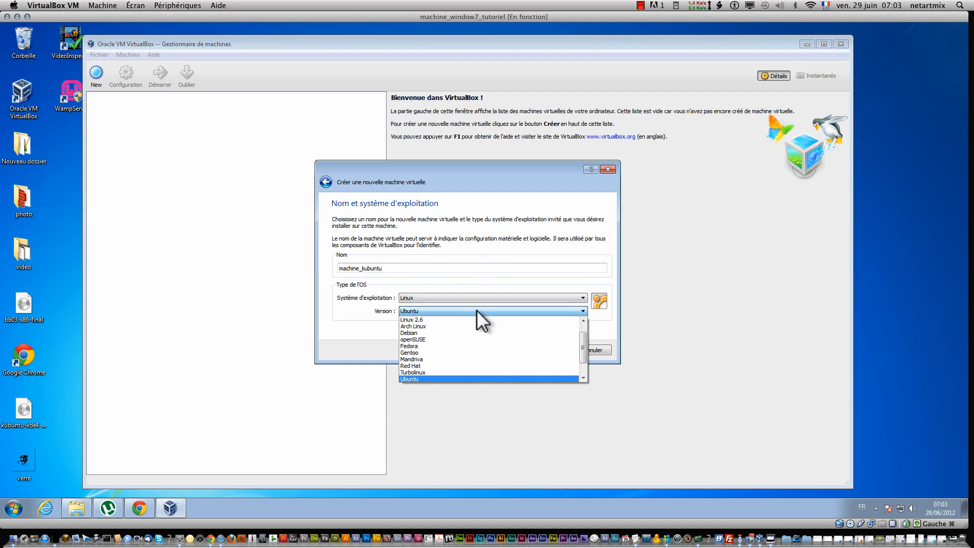
pyautogui.scroll(-2, 477, 334)
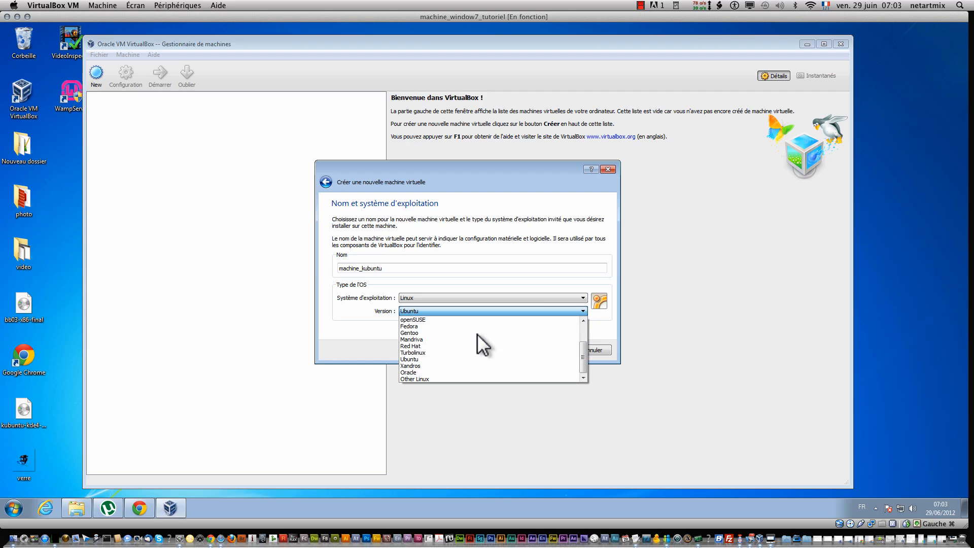
pyautogui.click(443, 378)
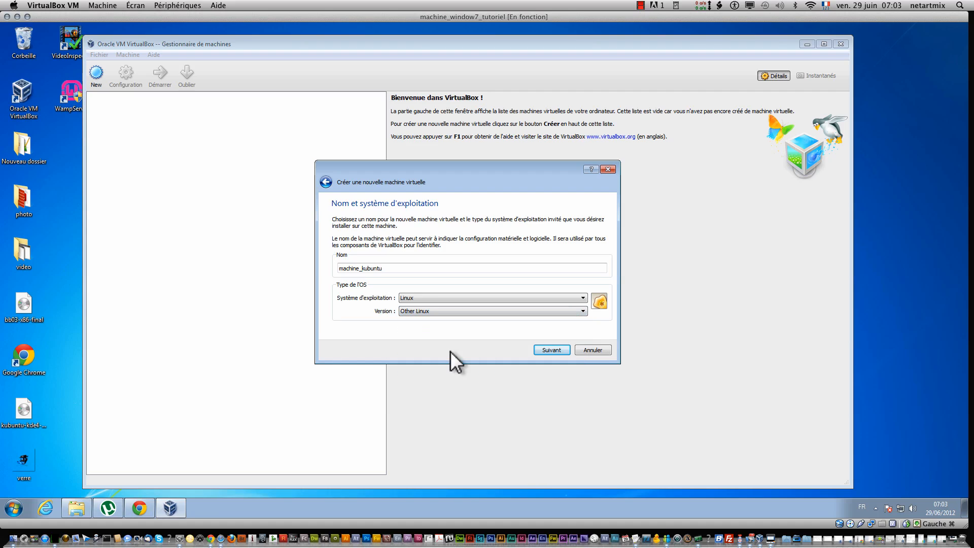
pyautogui.click(554, 347)
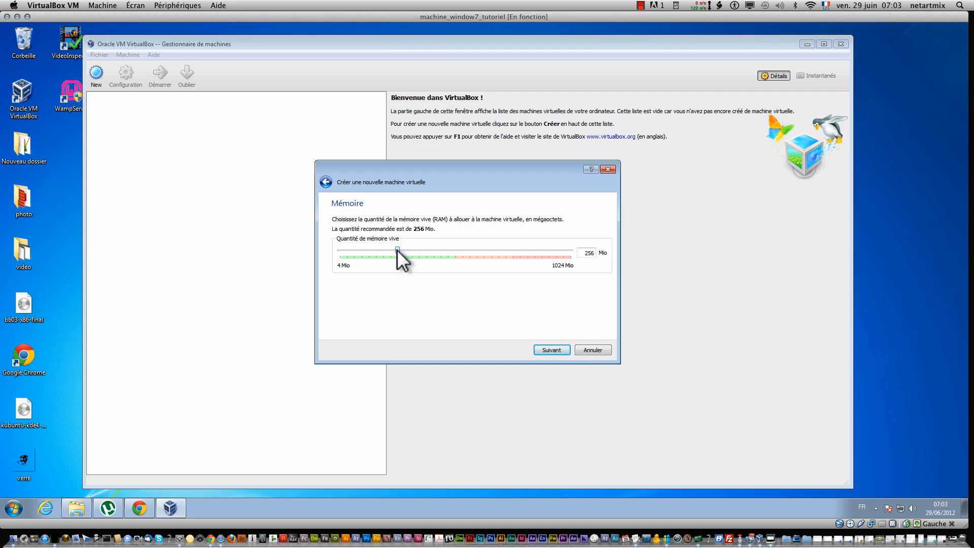
# - Allocate 284 Mio of RAM to the machine and choose to create a new hard disk for booting
pyautogui.moveTo(397, 250)
pyautogui.mouseDown()
pyautogui.moveTo(506, 254)
pyautogui.moveTo(404, 252)
pyautogui.mouseUp()
pyautogui.click(552, 350)
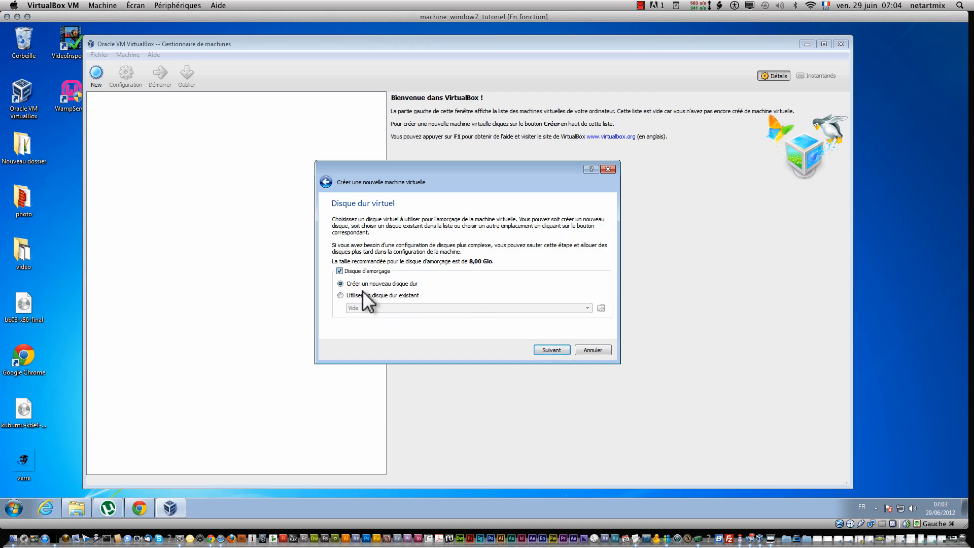
pyautogui.click(552, 350)
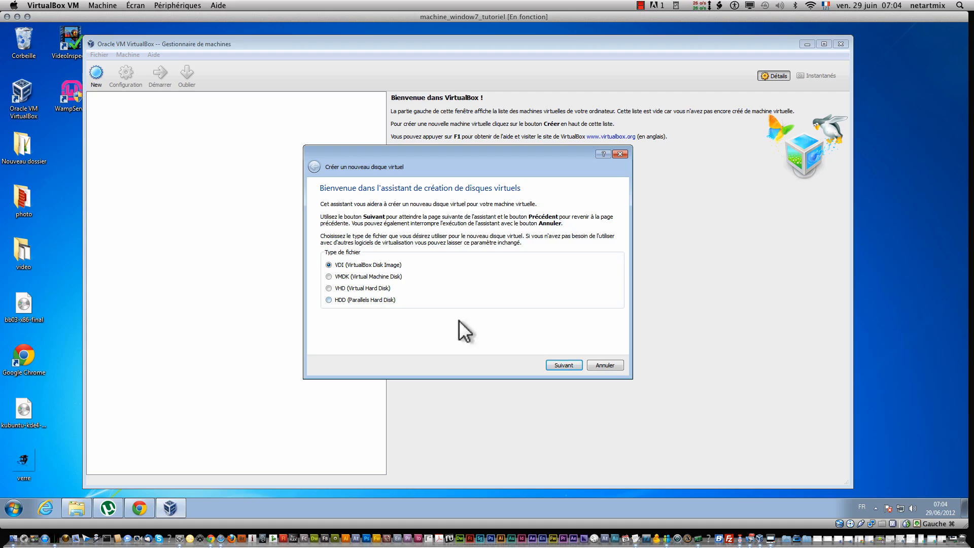
# - Create a dynamically allocated VDI disk of 27,70 Gio named machine_kubuntu and finish creating the virtual machine
pyautogui.click(561, 363)
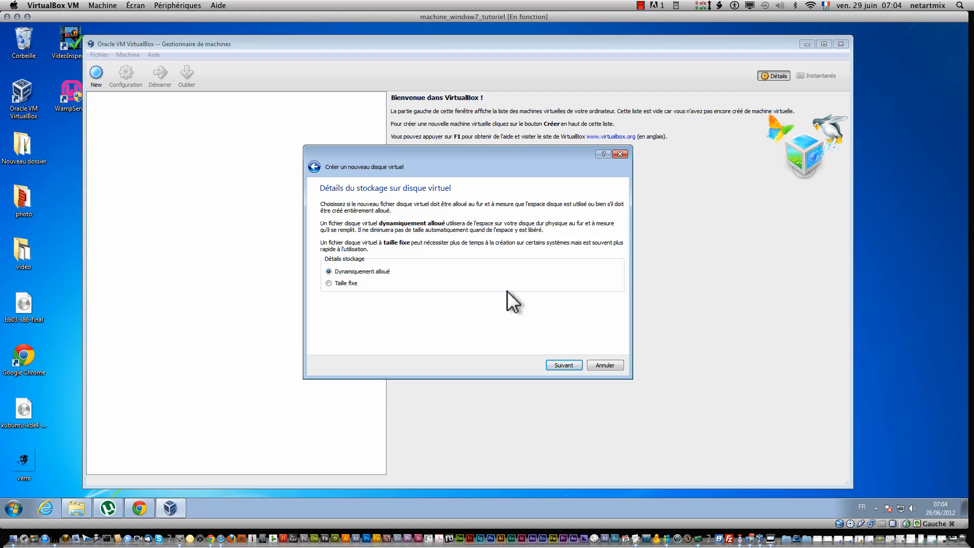
pyautogui.click(565, 363)
pyautogui.moveTo(468, 277); pyautogui.dragTo(493, 280)
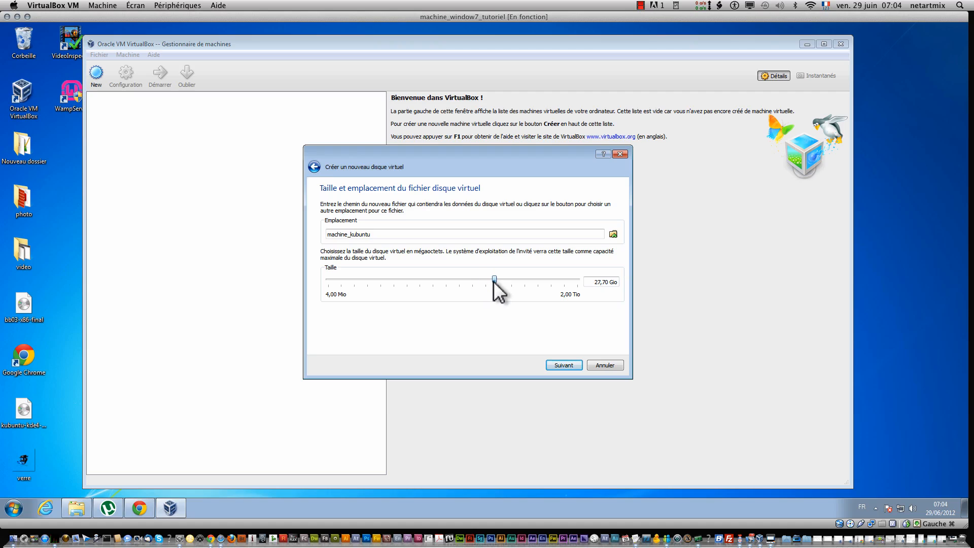
pyautogui.click(552, 364)
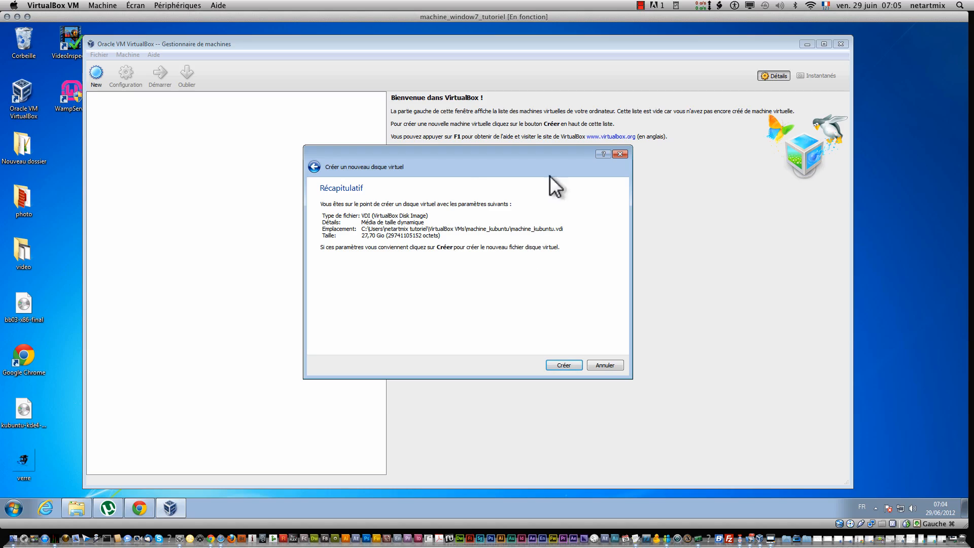
pyautogui.click(562, 363)
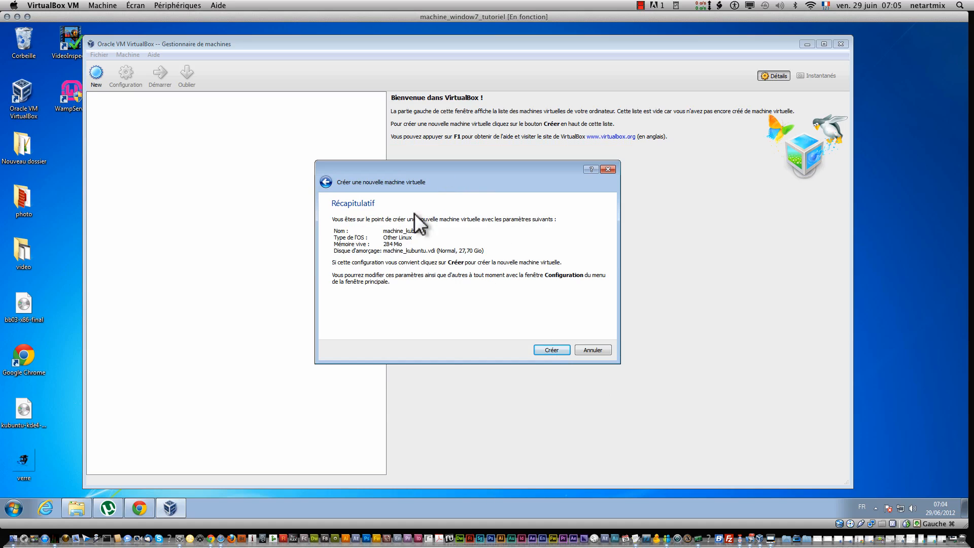
pyautogui.click(551, 350)
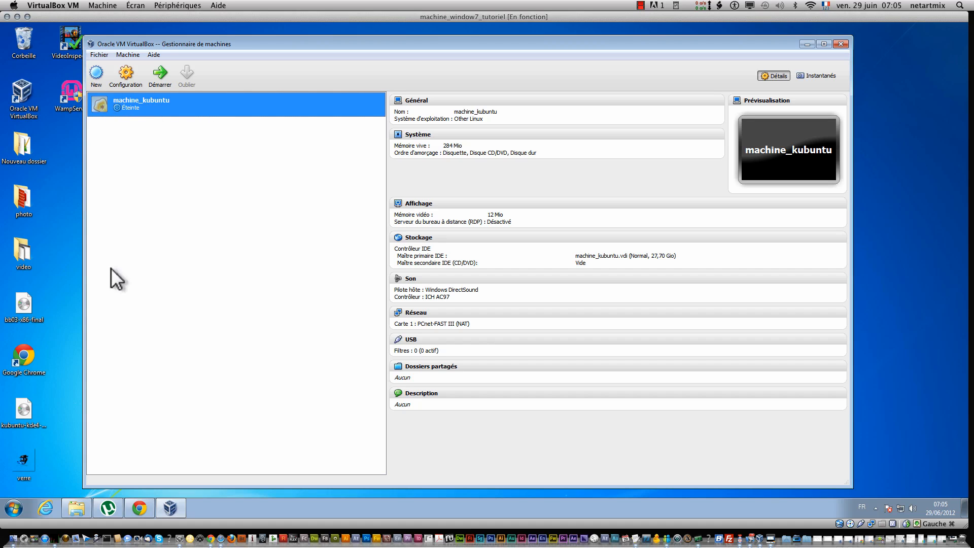
# - Examine the file type and size of the Kubuntu disk image on the desktop in its properties
pyautogui.click(25, 408)
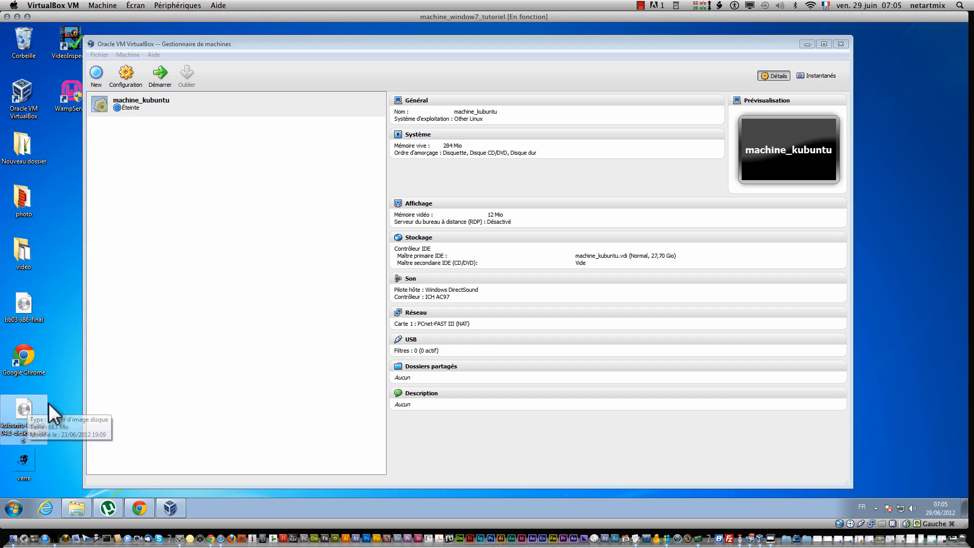
pyautogui.rightClick(19, 424)
pyautogui.click(36, 394)
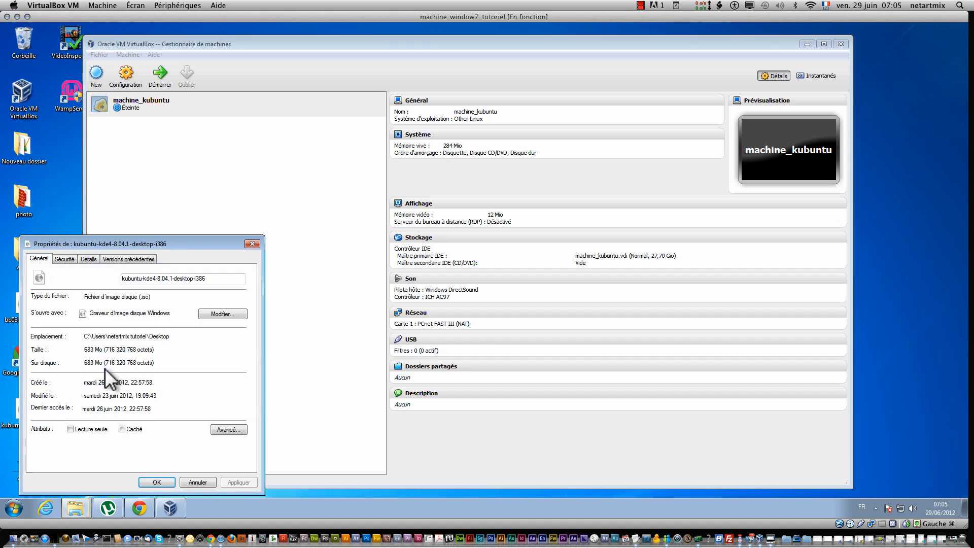
pyautogui.moveTo(133, 245); pyautogui.dragTo(386, 109)
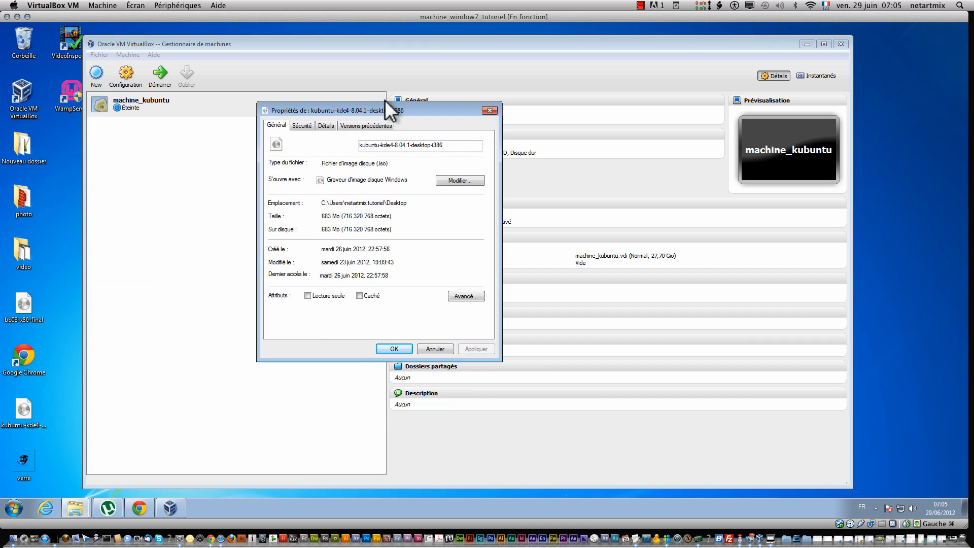
pyautogui.moveTo(389, 163); pyautogui.dragTo(379, 163)
pyautogui.click(489, 110)
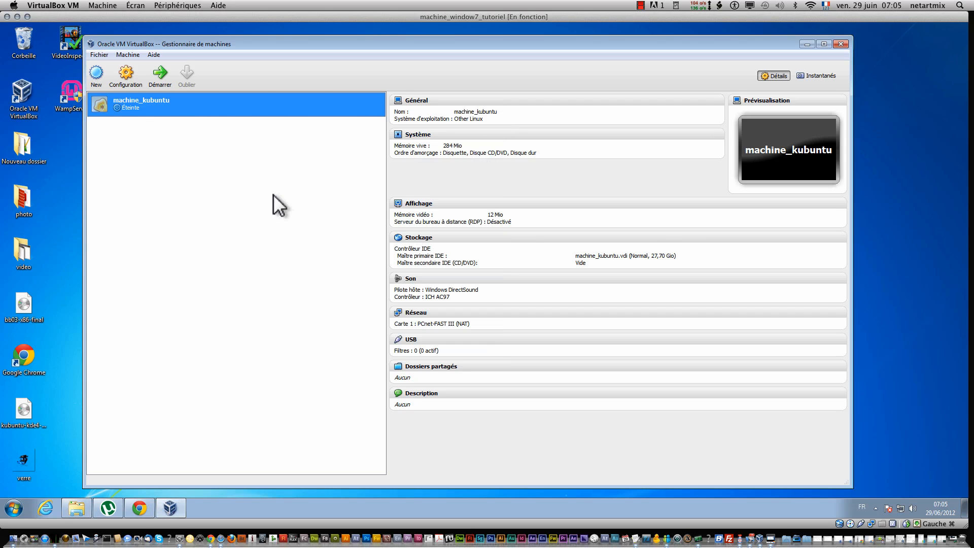
# - Open the storage settings of machine_kubuntu and select the IDE controller
pyautogui.rightClick(173, 100)
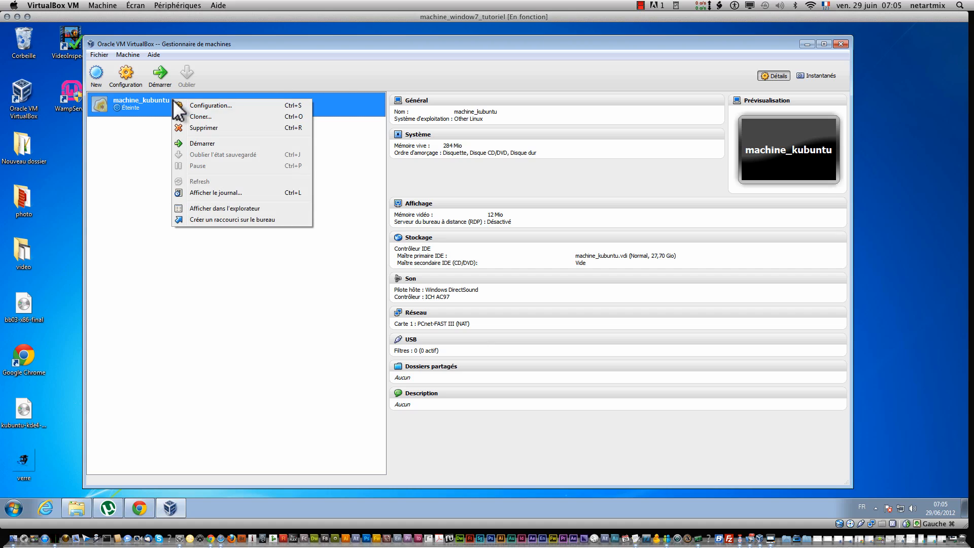
pyautogui.click(223, 106)
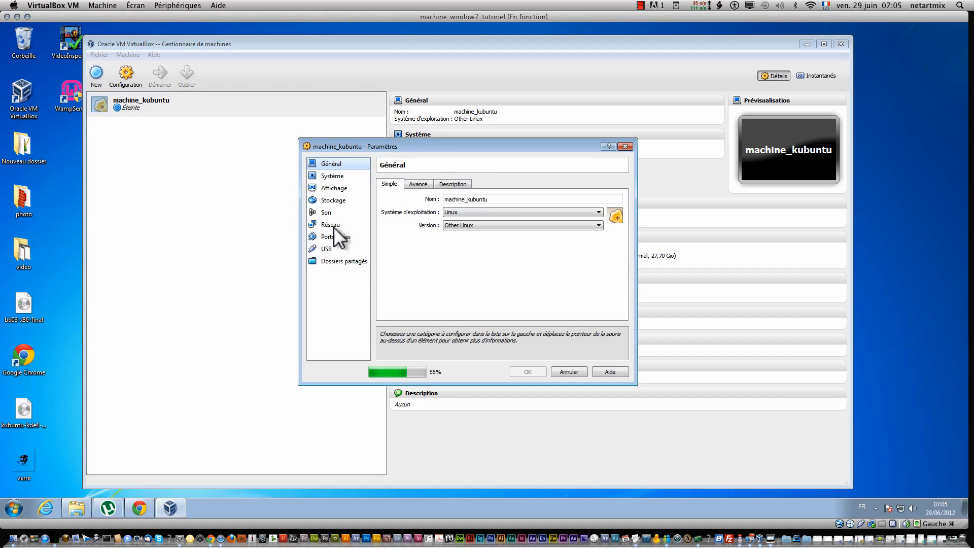
pyautogui.click(327, 200)
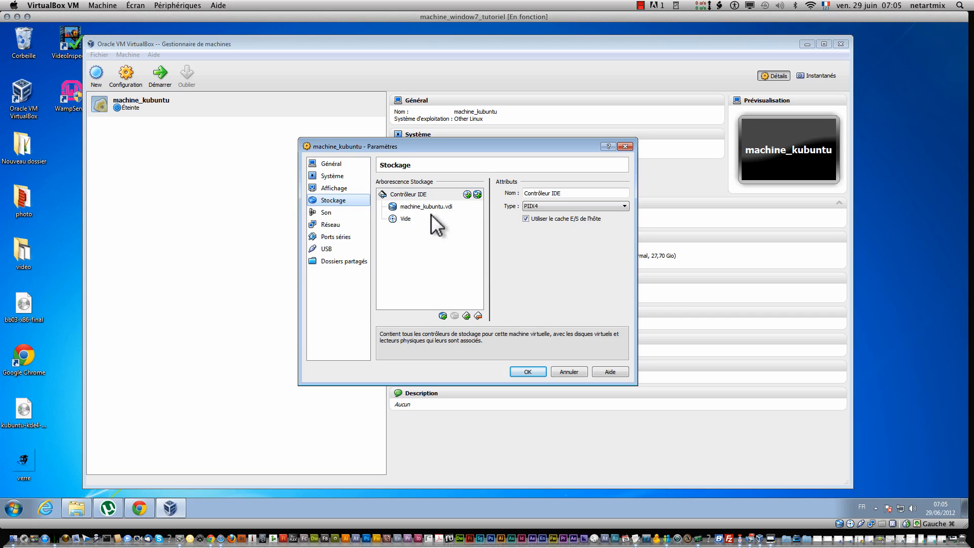
pyautogui.click(403, 206)
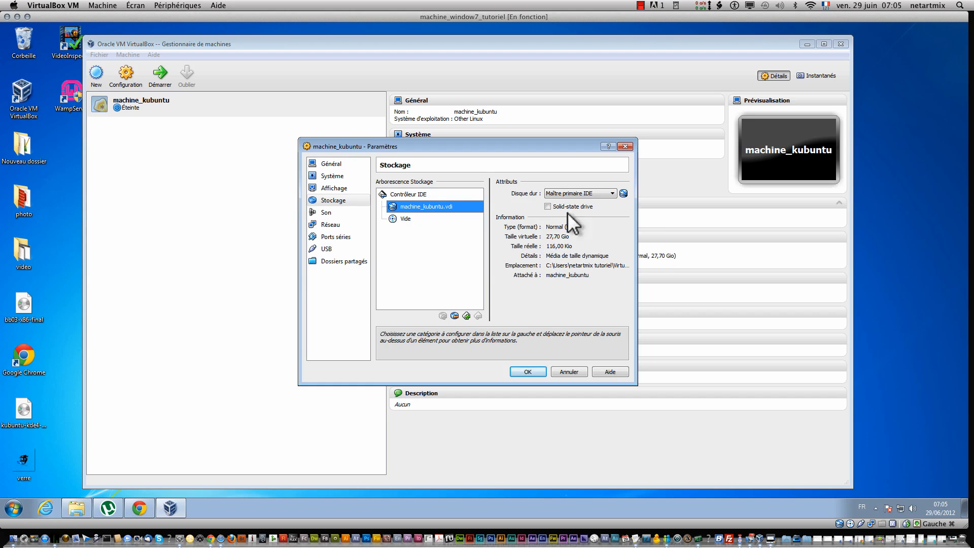
pyautogui.click(412, 193)
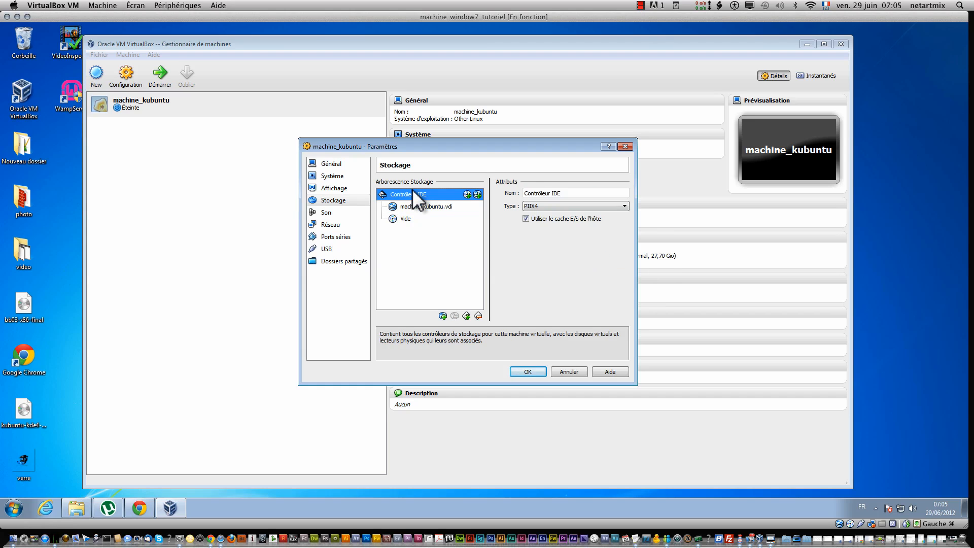
# - Add a CD/DVD drive to the IDE controller with the desktop's kubuntu-kde4-8.04.1-desktop-i386 image inserted, and save the machine settings
pyautogui.click(467, 194)
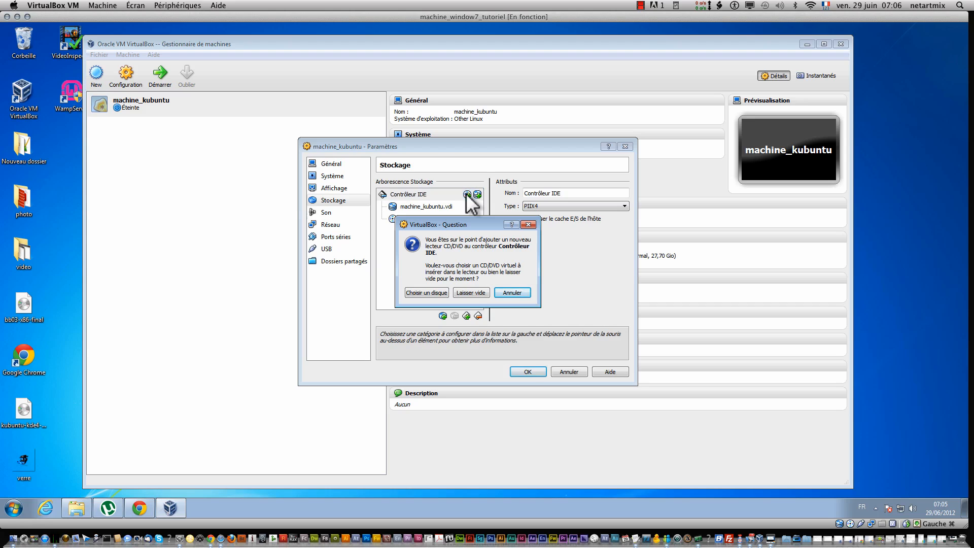
pyautogui.click(427, 294)
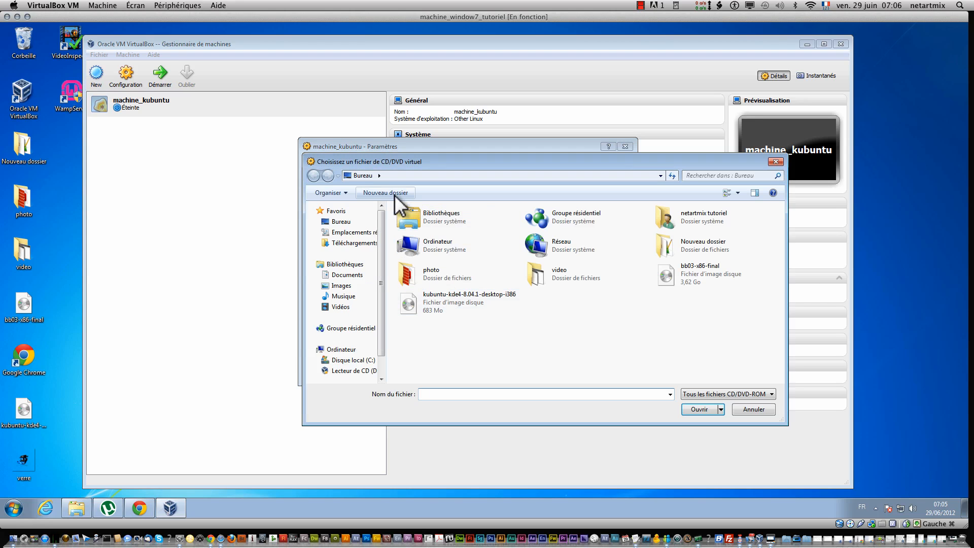
pyautogui.click(339, 244)
pyautogui.click(338, 222)
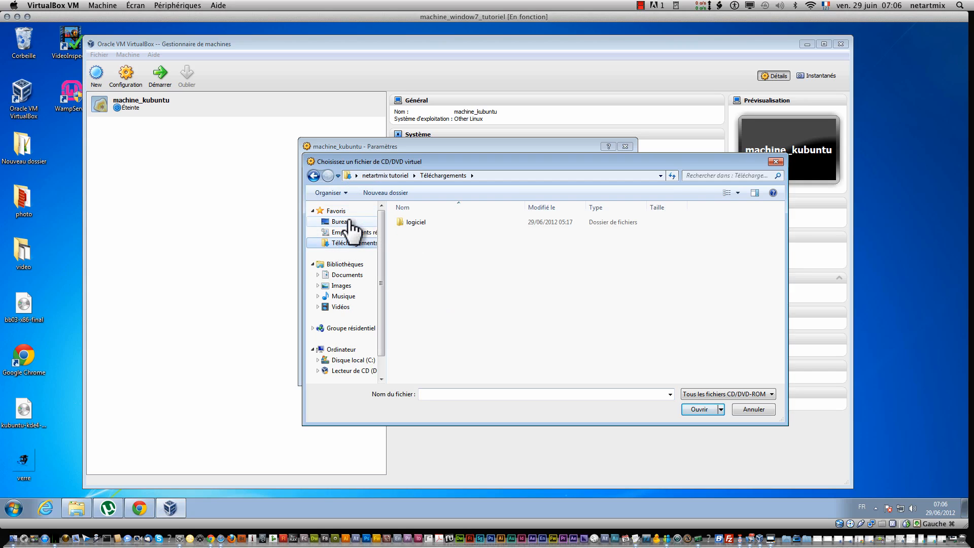
pyautogui.click(438, 303)
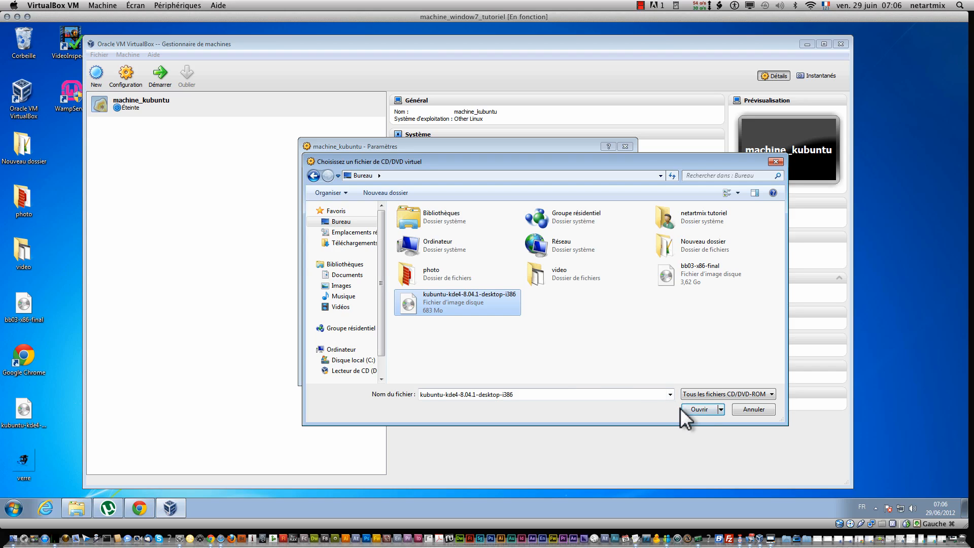
pyautogui.click(692, 409)
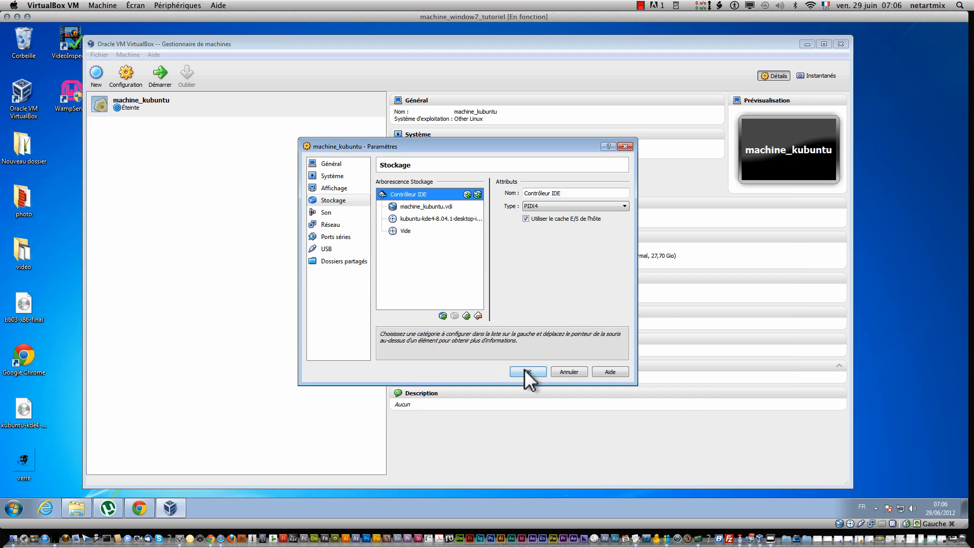
pyautogui.click(524, 370)
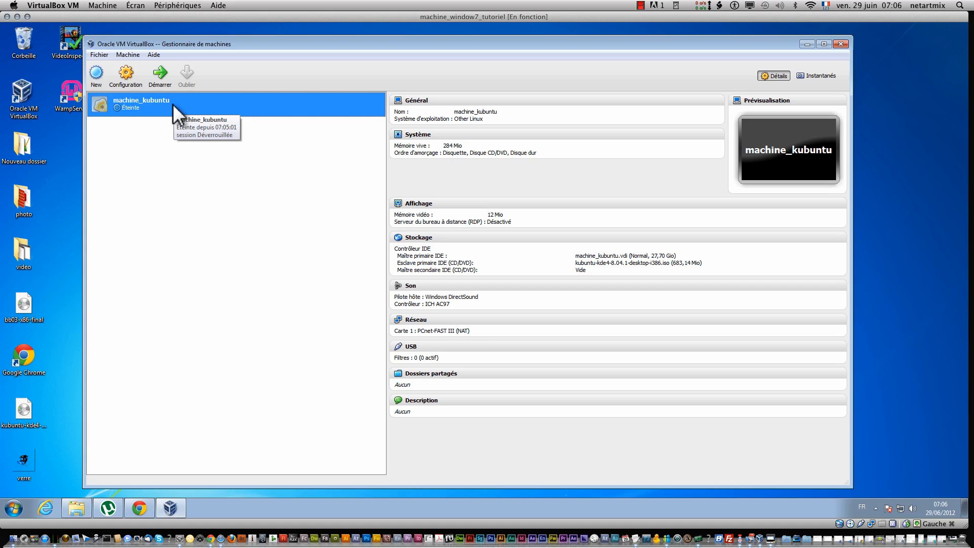
pyautogui.rightClick(162, 101)
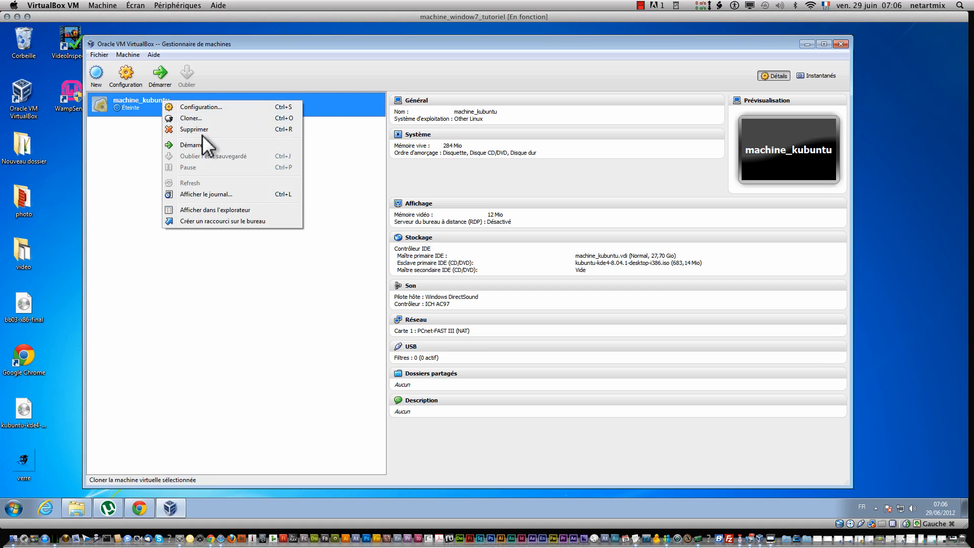
pyautogui.click(243, 298)
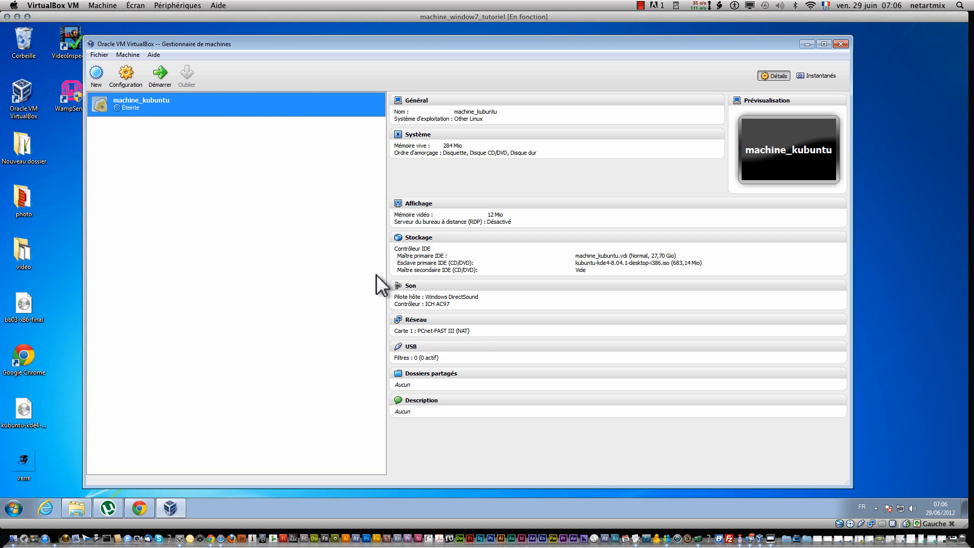
pyautogui.click(641, 5)
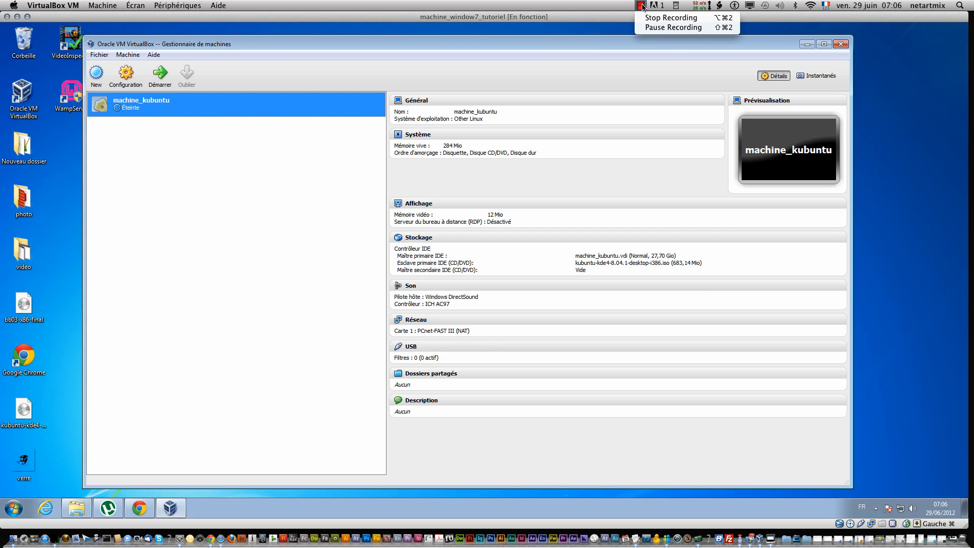